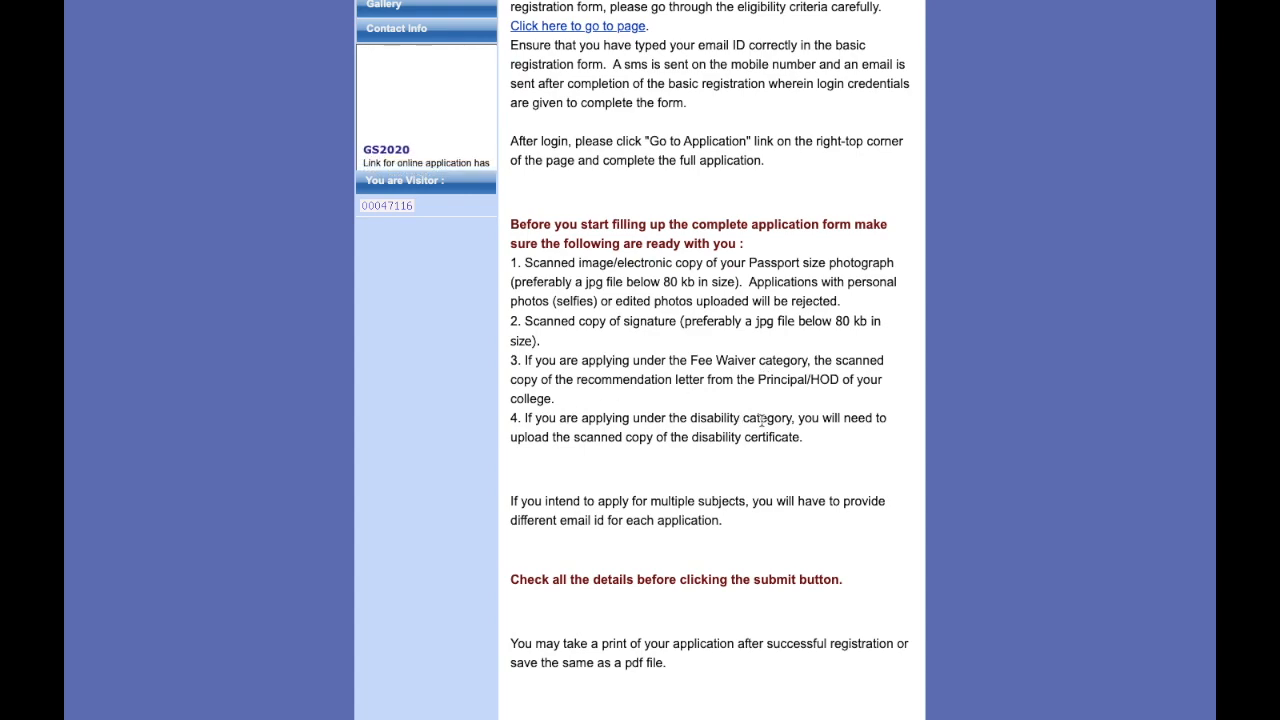
{"action": "scroll", "coordinate": [762, 421], "scroll_direction": "down", "scroll_amount": 1}
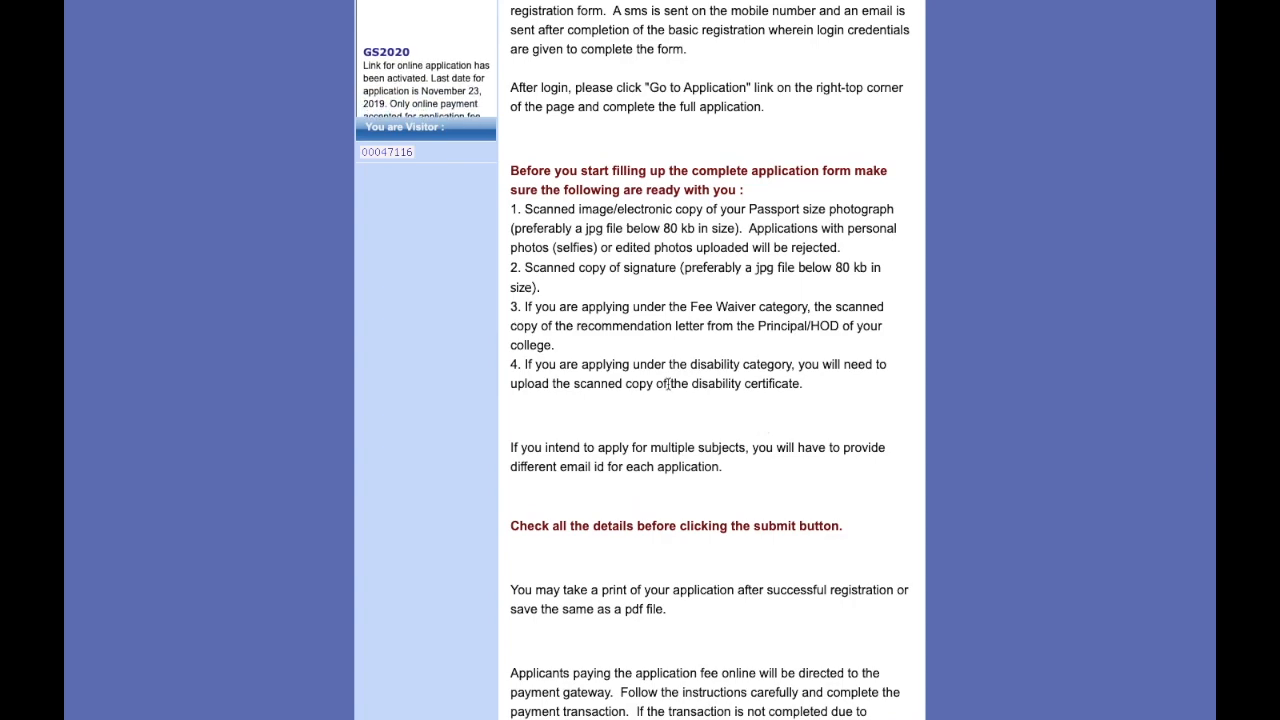
{"action": "scroll", "coordinate": [826, 341], "scroll_direction": "down", "scroll_amount": 1}
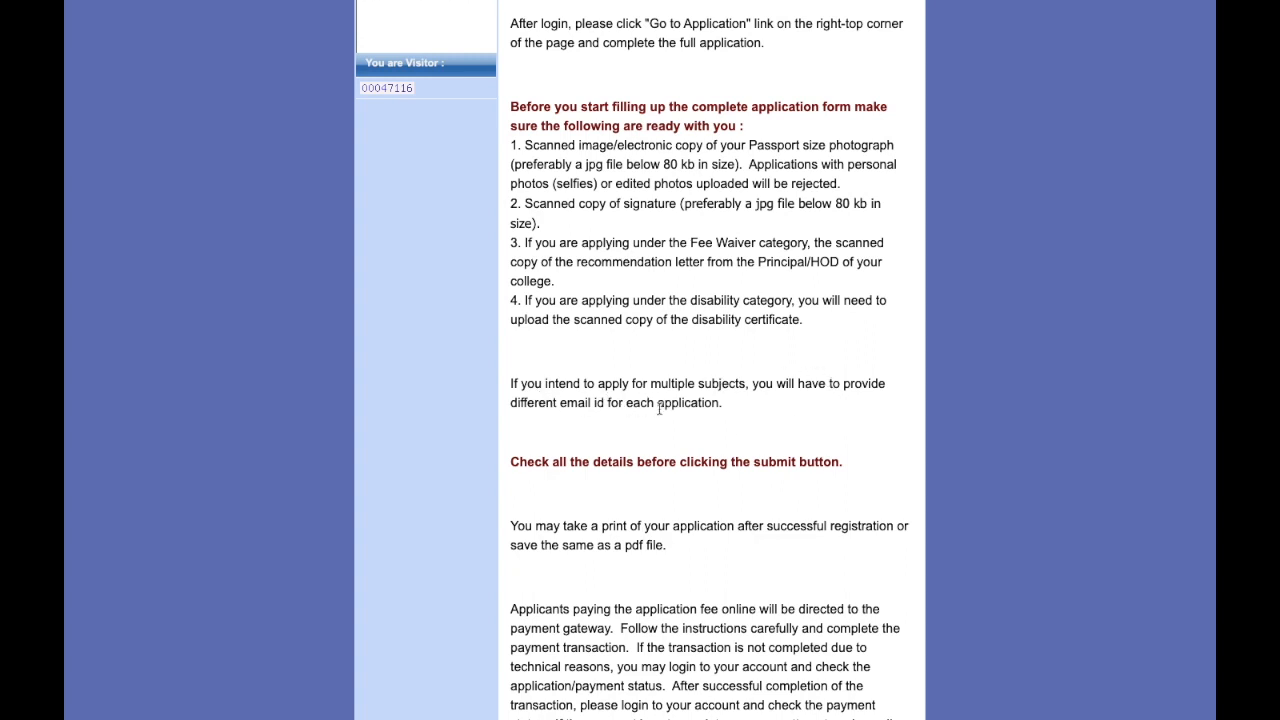
{"action": "scroll", "coordinate": [659, 408], "scroll_direction": "down", "scroll_amount": 1}
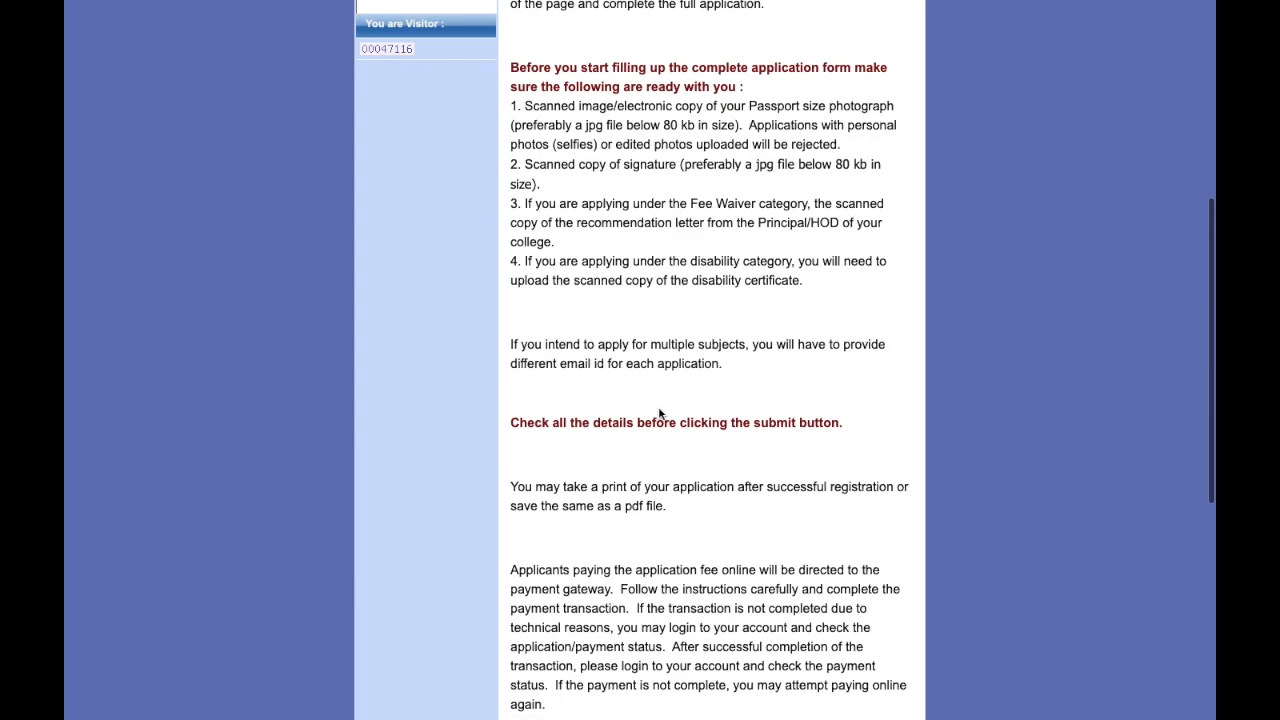
{"action": "scroll", "coordinate": [659, 408], "scroll_direction": "up", "scroll_amount": 3}
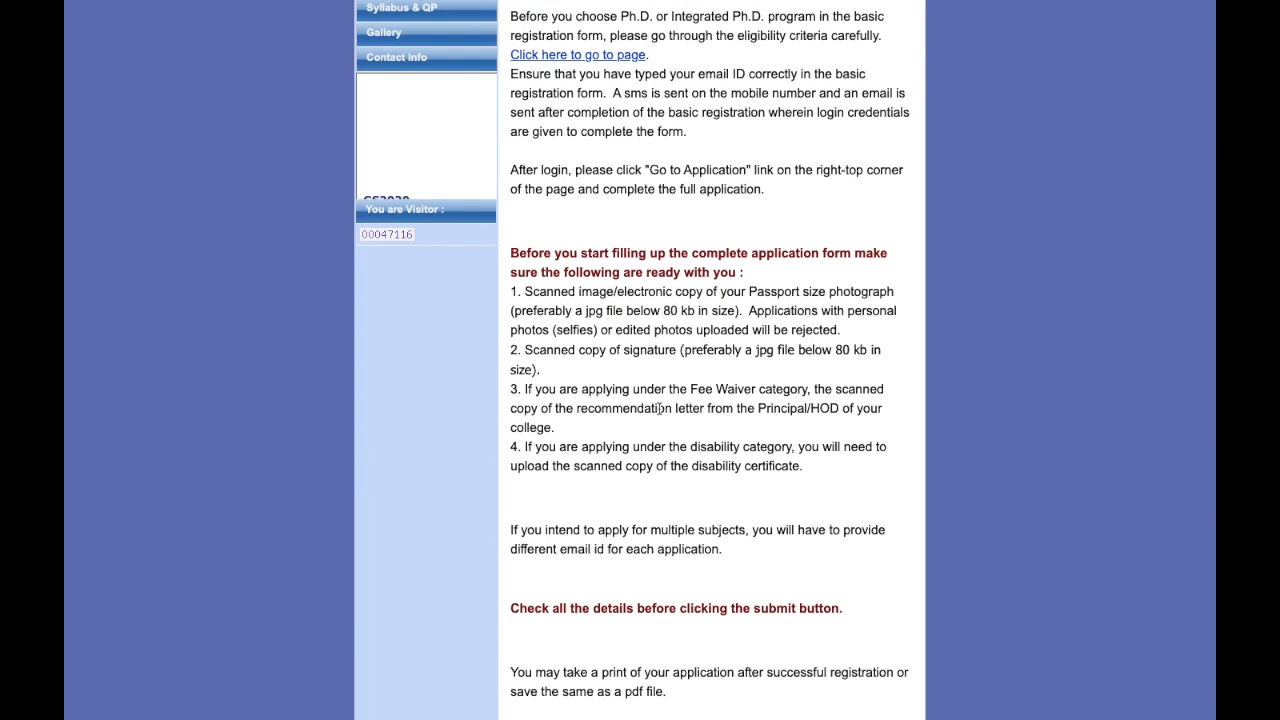
{"action": "scroll", "coordinate": [659, 408], "scroll_direction": "down", "scroll_amount": 5}
{"action": "scroll", "coordinate": [659, 408], "scroll_direction": "down", "scroll_amount": 1}
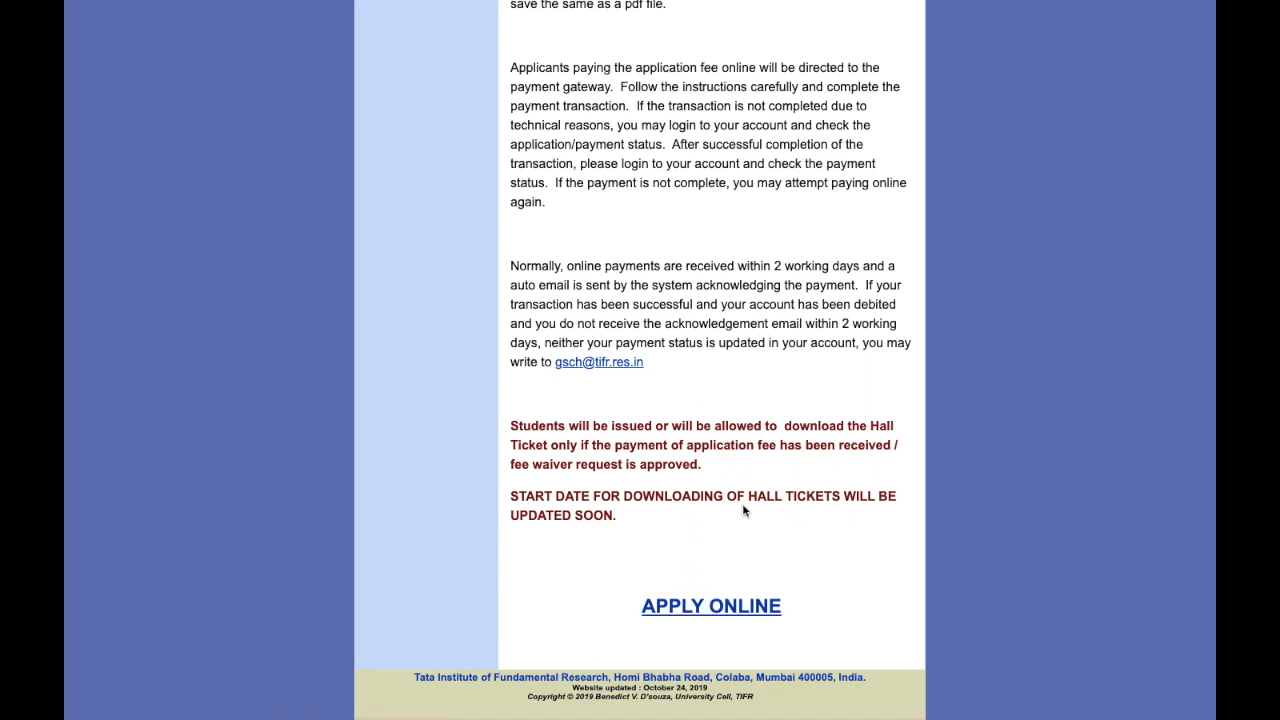
Step: Open the GS-2020 registration form from the APPLY ONLINE link
{"action": "left_click", "coordinate": [700, 612]}
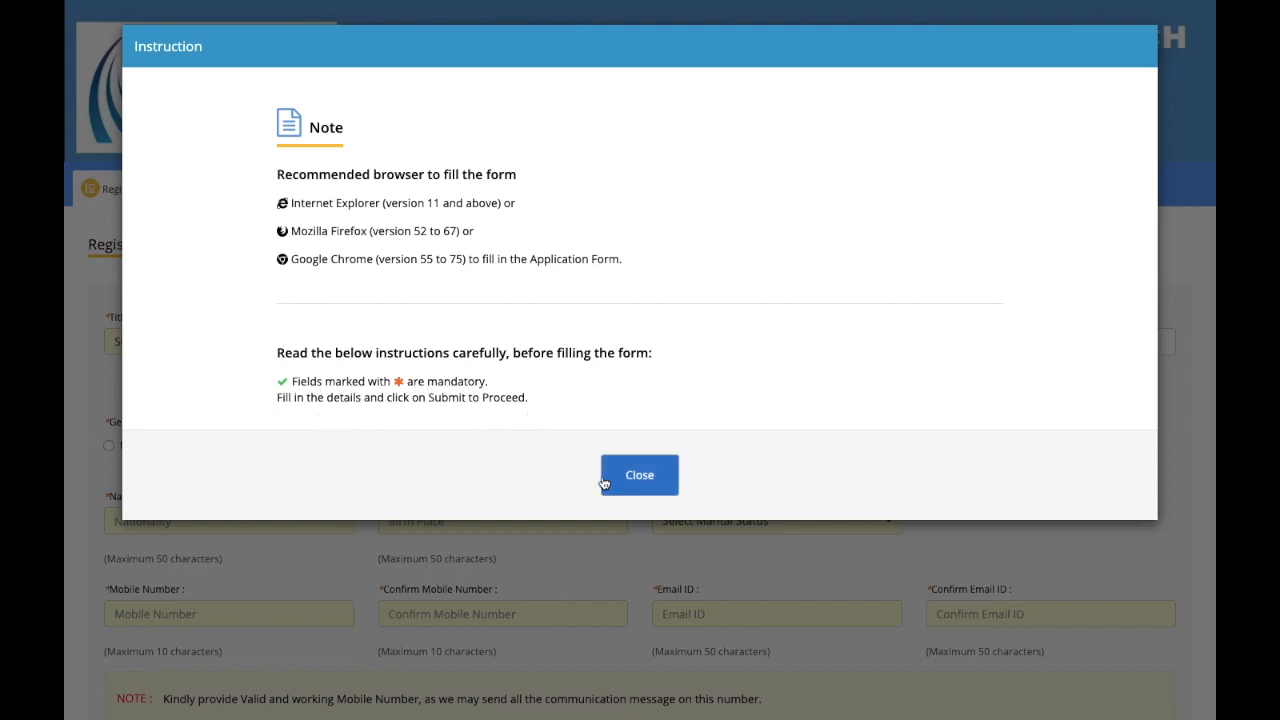
Step: Fill in the registration form as an Indian, unmarried male for Chemistry Ph.D., and enter the captcha
{"action": "left_click", "coordinate": [636, 475]}
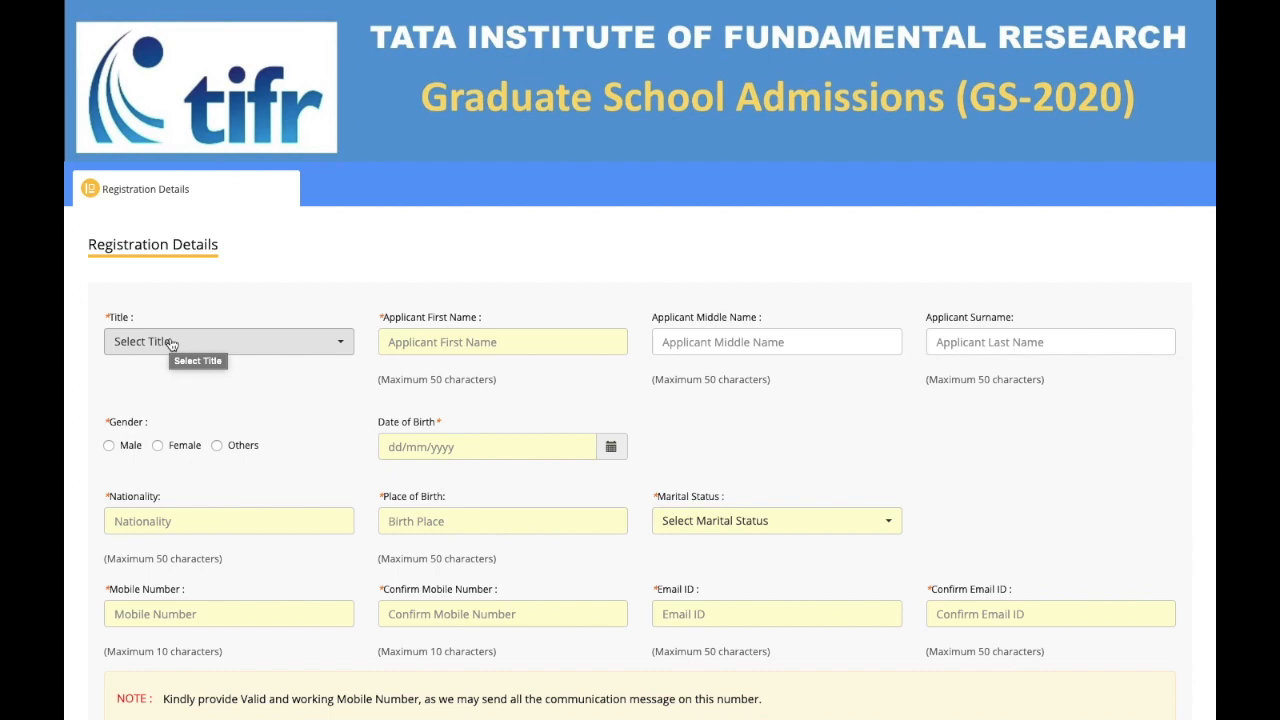
{"action": "scroll", "coordinate": [251, 432], "scroll_direction": "down", "scroll_amount": 4}
{"action": "scroll", "coordinate": [251, 432], "scroll_direction": "up", "scroll_amount": 2}
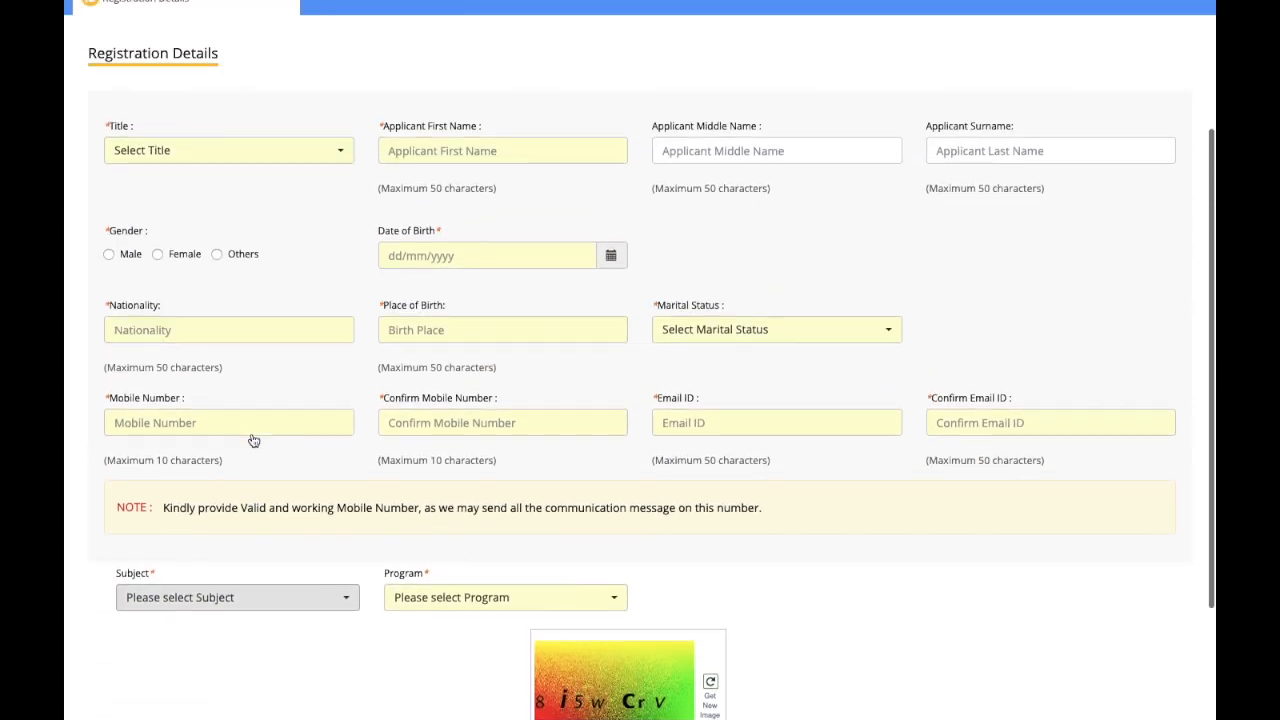
{"action": "scroll", "coordinate": [254, 441], "scroll_direction": "up", "scroll_amount": 2}
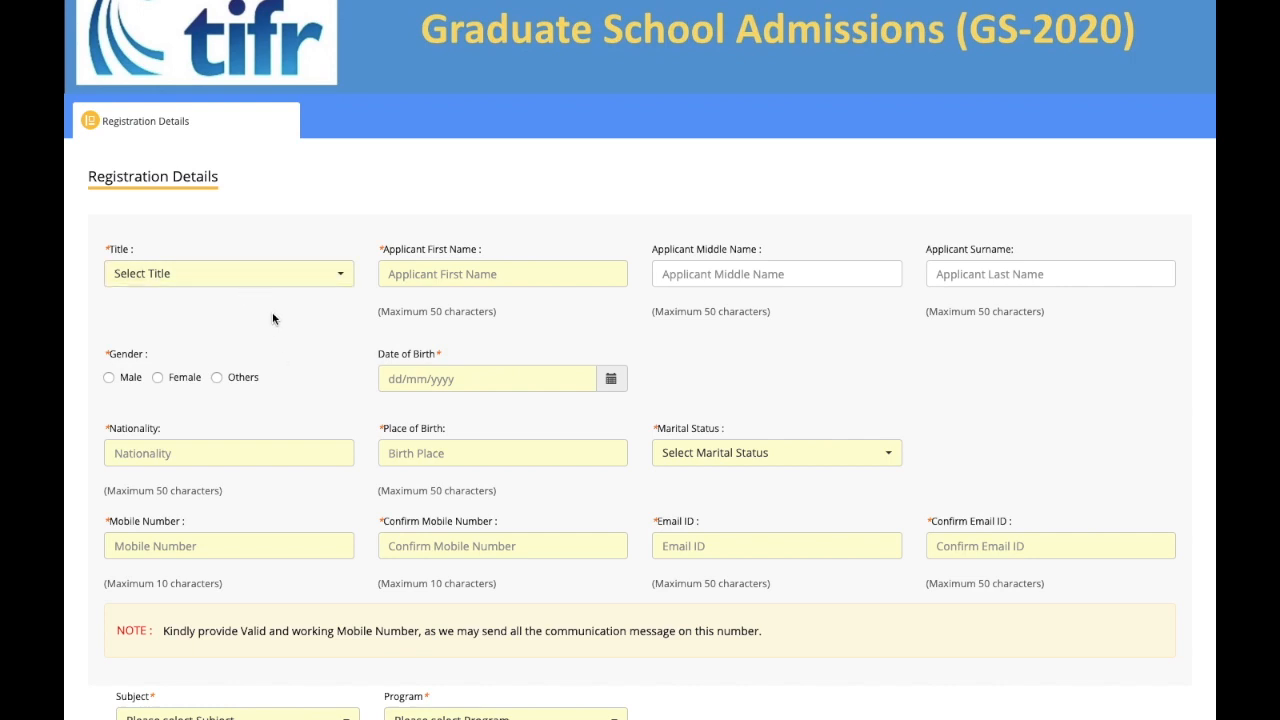
{"action": "left_click", "coordinate": [277, 279]}
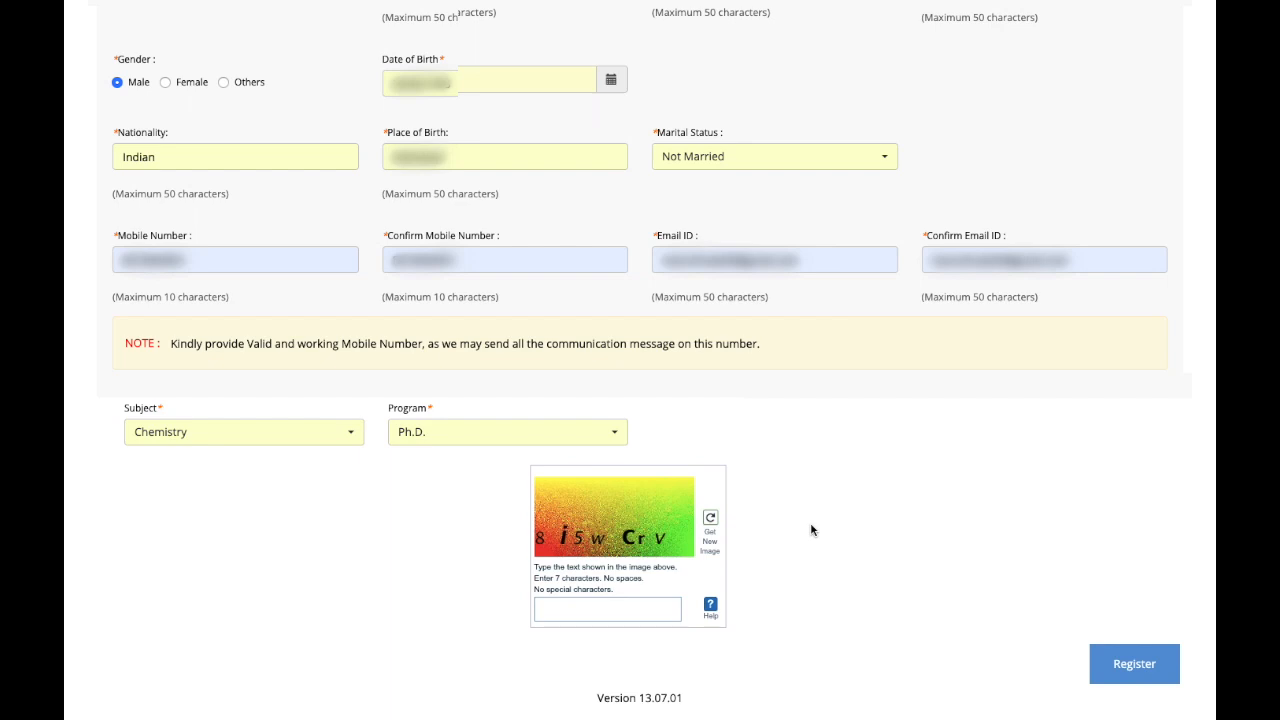
{"action": "left_click", "coordinate": [576, 605]}
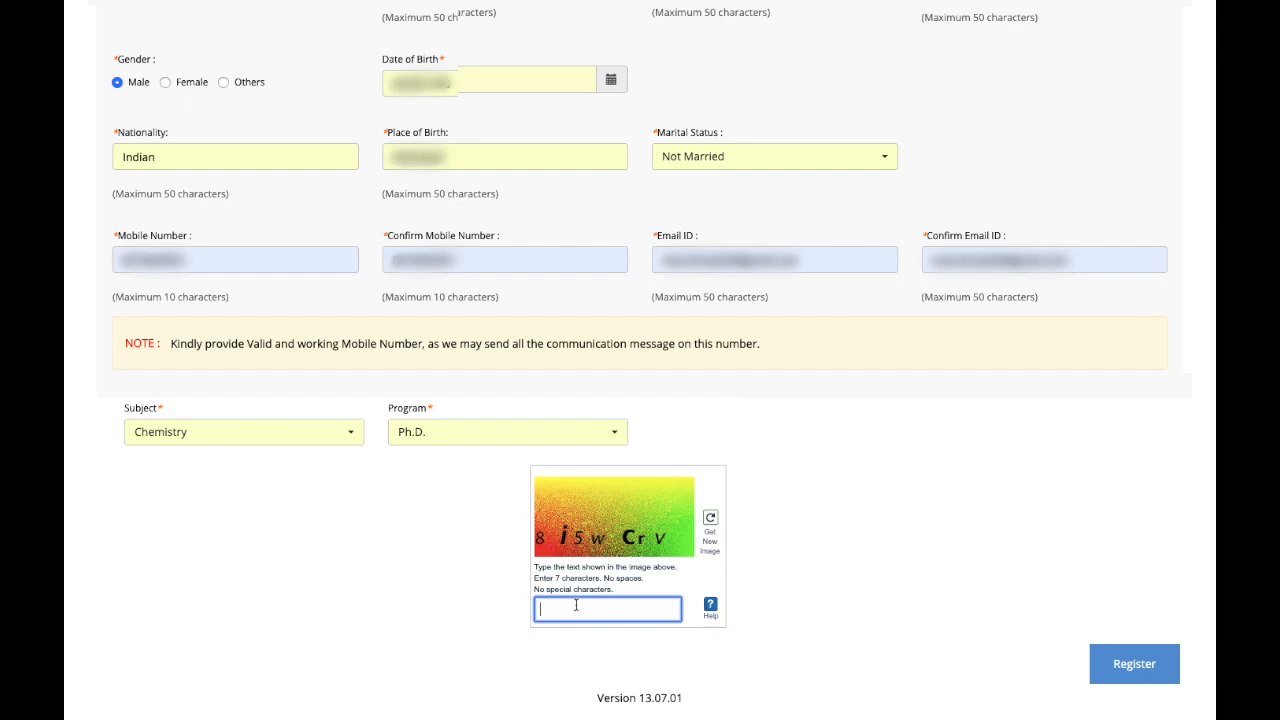
{"action": "type", "text": "8i5wCrV"}
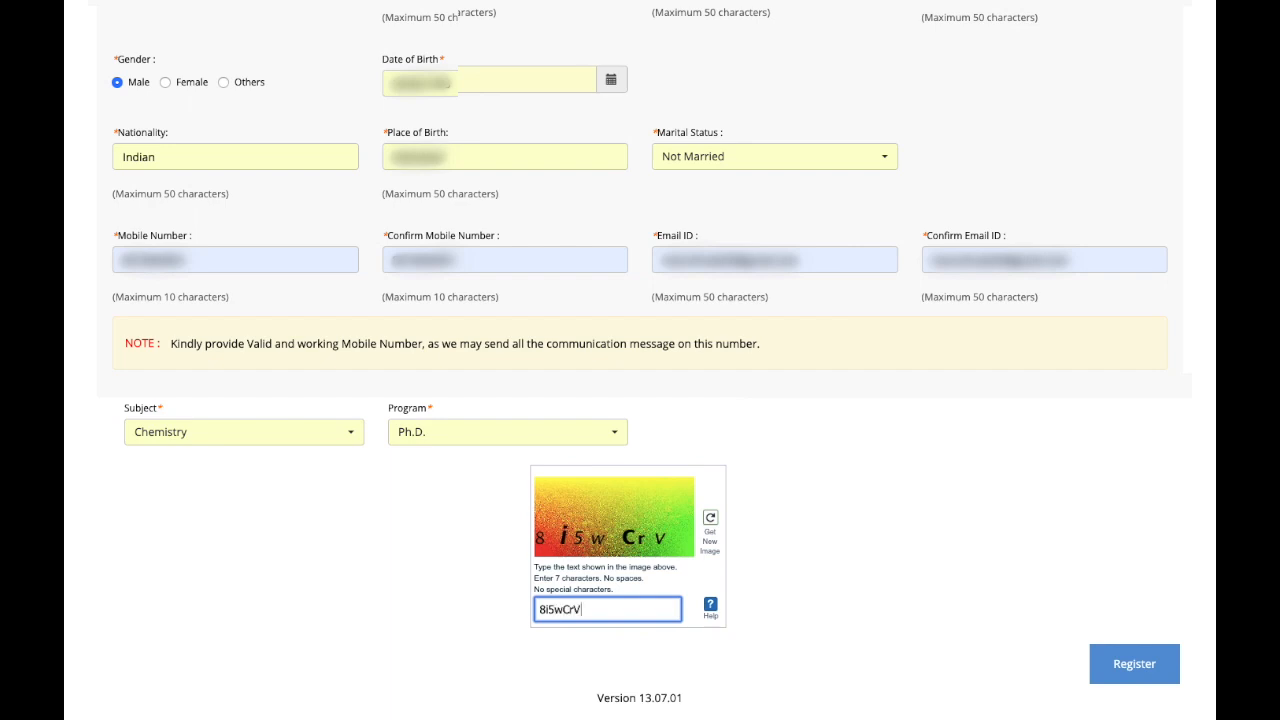
Step: Submit and confirm the registration, then follow the confirmation e-mail's login link
{"action": "left_click", "coordinate": [1132, 669]}
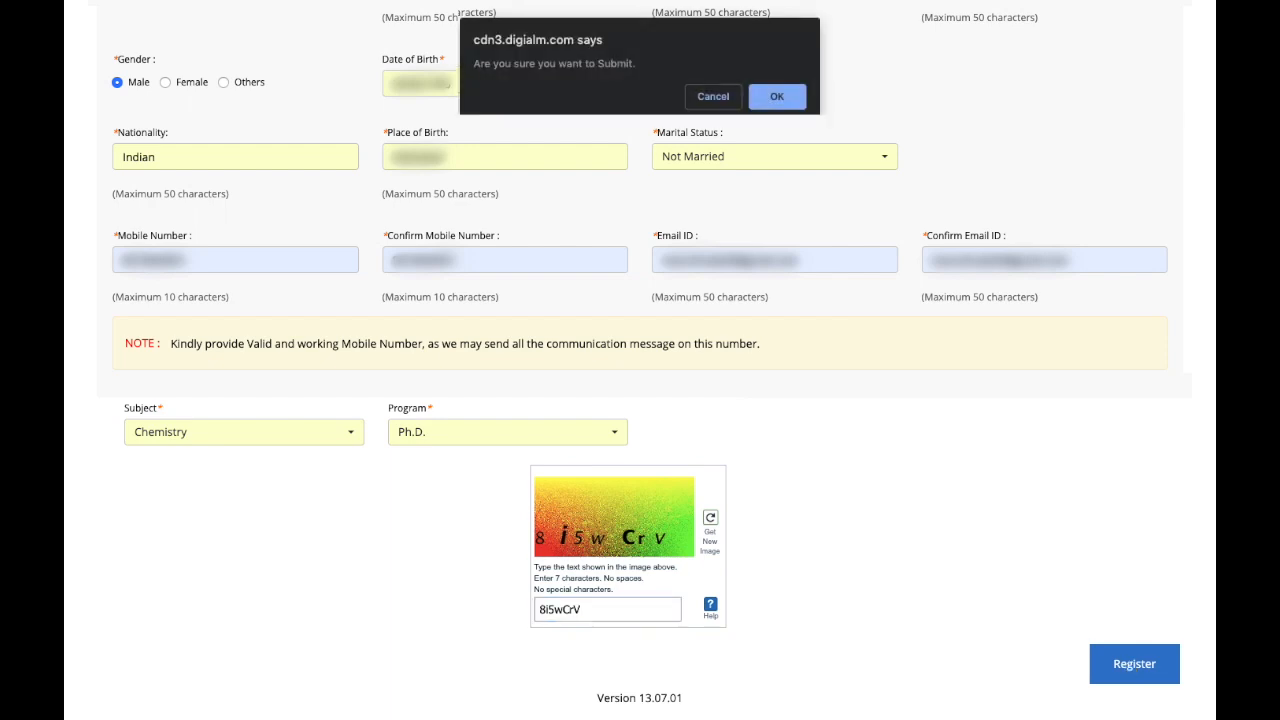
{"action": "left_click", "coordinate": [766, 100]}
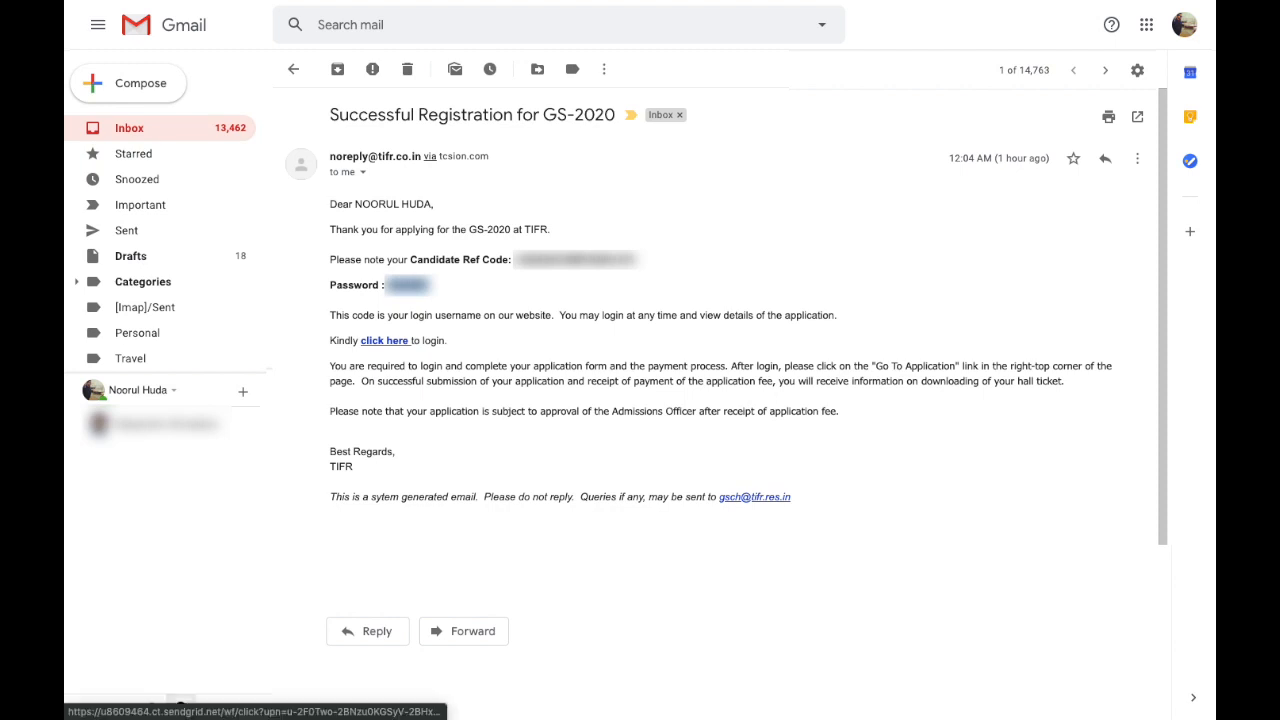
{"action": "left_click", "coordinate": [386, 343]}
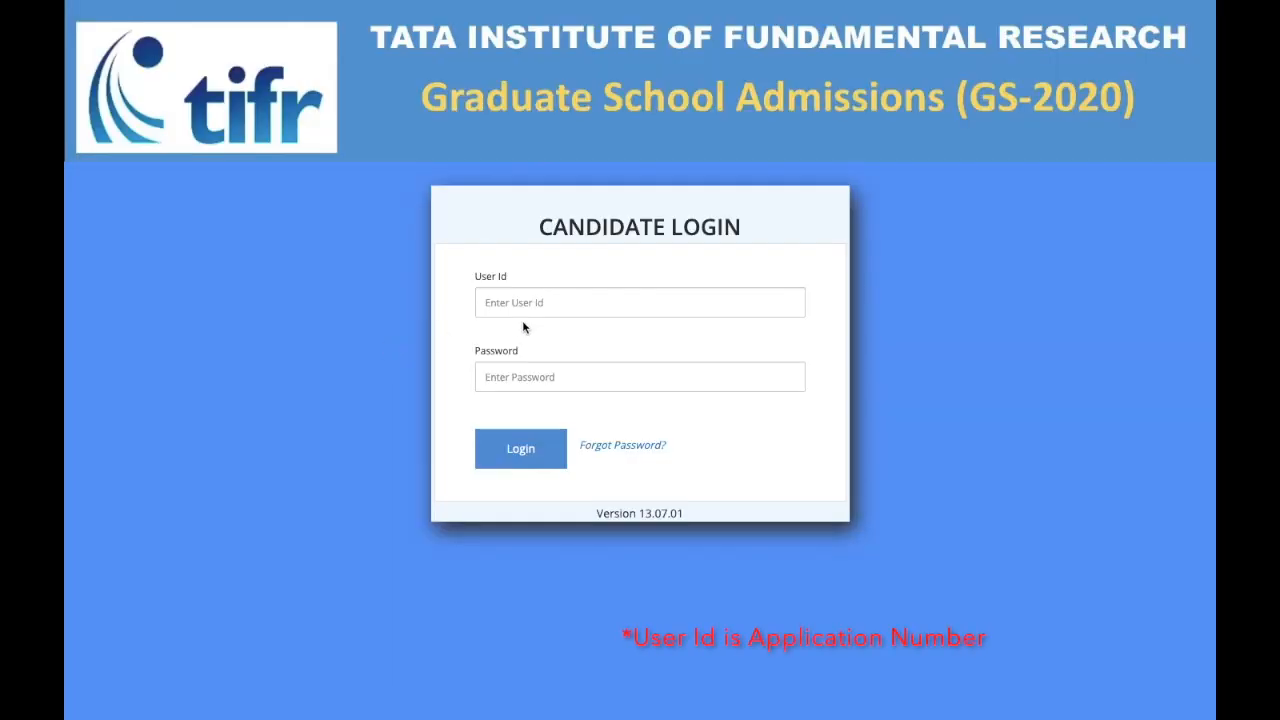
Step: Log in with the candidate's user ID and password and dismiss the registration success notice
{"action": "left_click", "coordinate": [519, 300]}
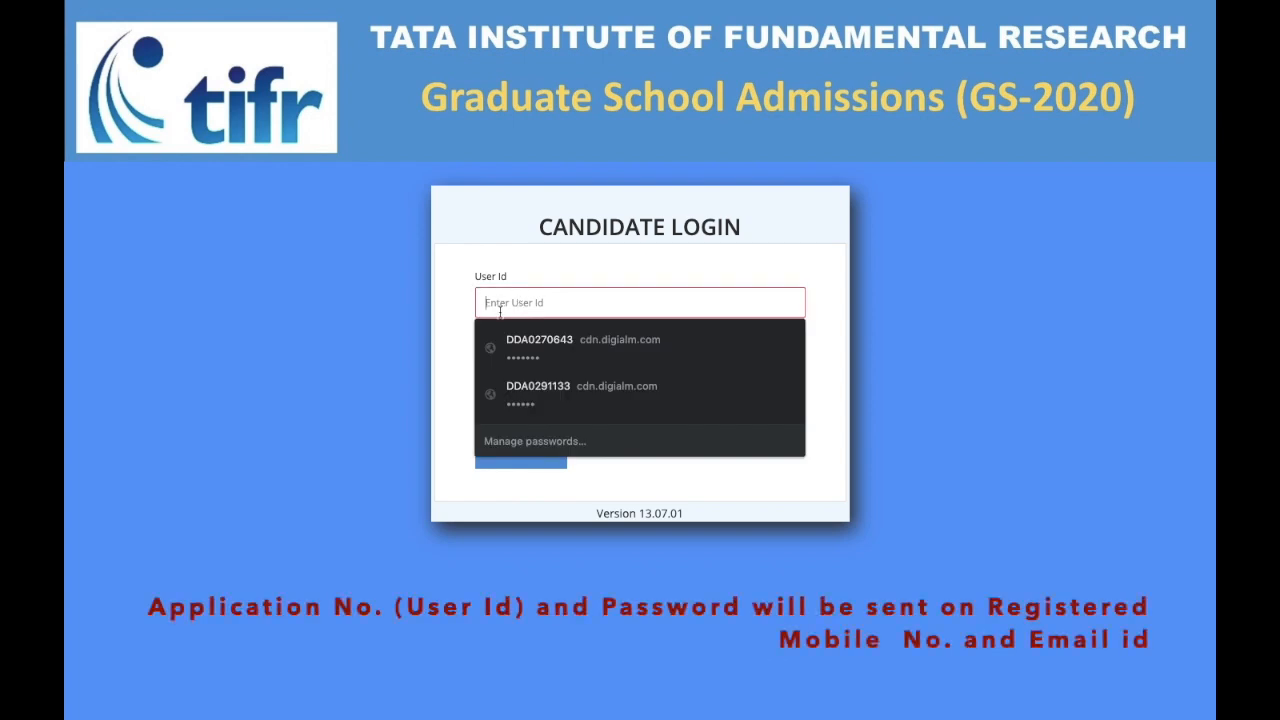
{"action": "left_click", "coordinate": [440, 348]}
{"action": "left_click", "coordinate": [516, 371]}
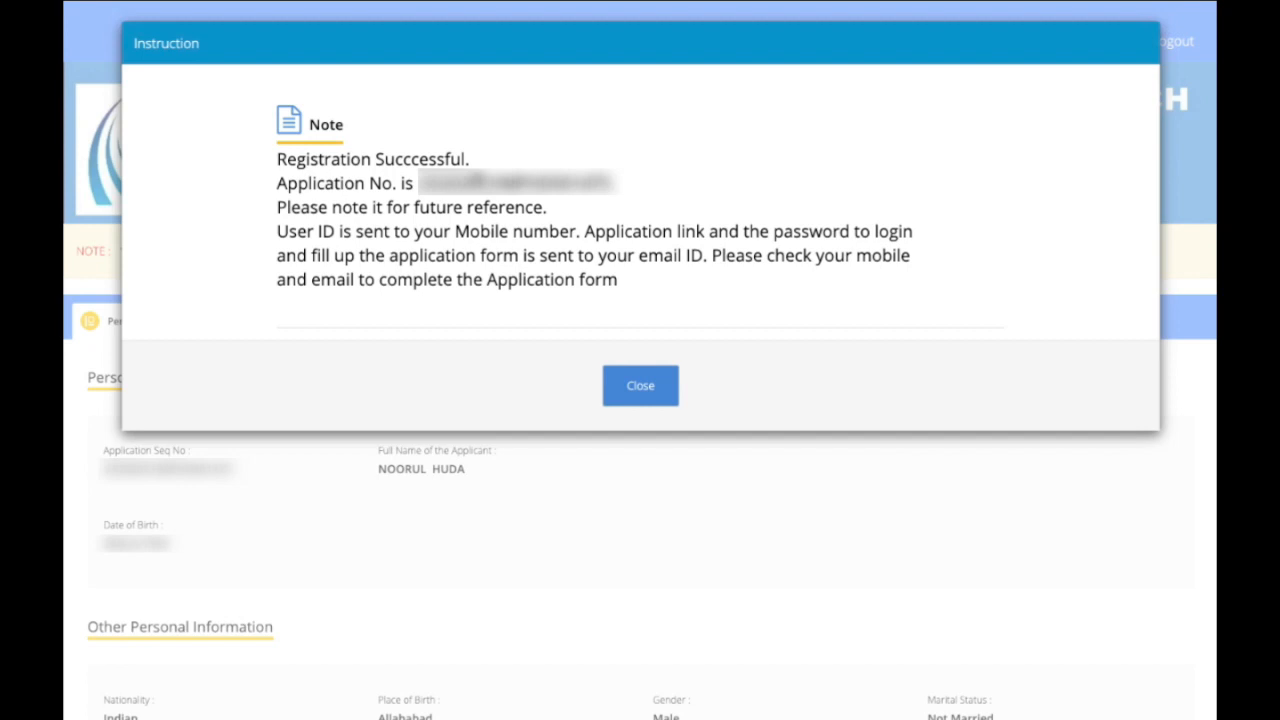
{"action": "left_click", "coordinate": [649, 389]}
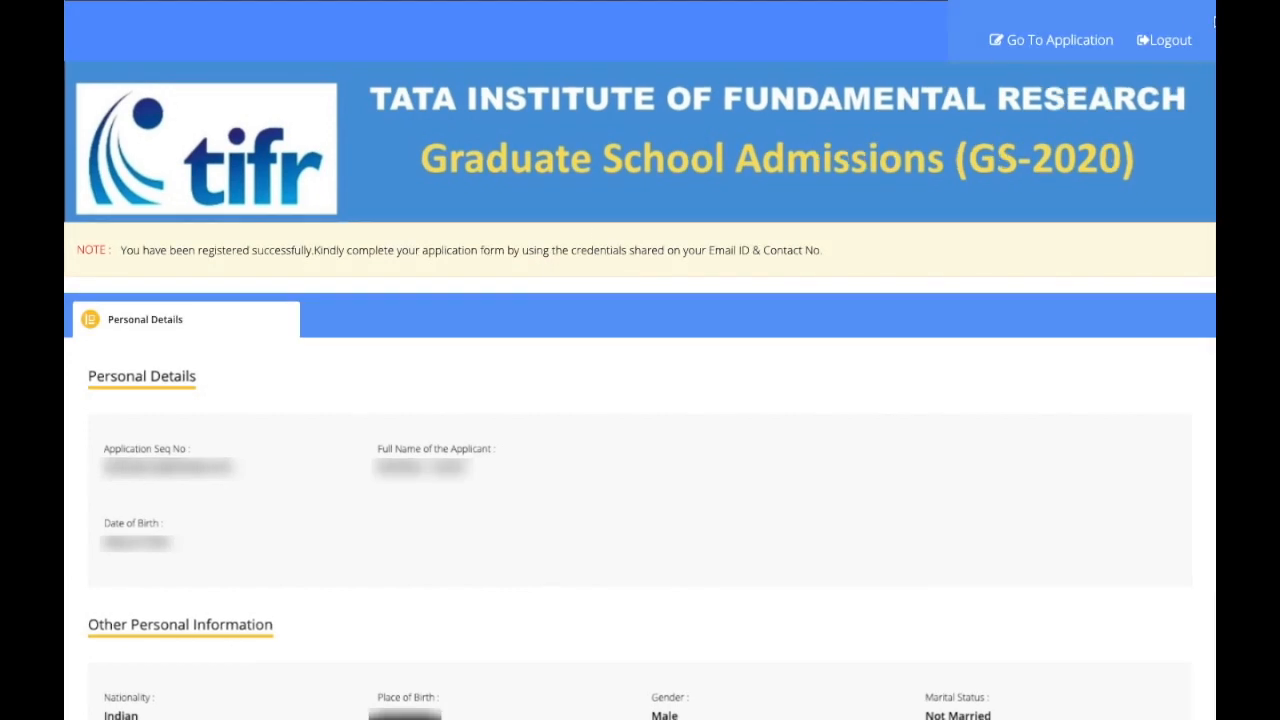
Step: In the full application form, save the personal details, address and exam city preferences
{"action": "left_click", "coordinate": [1034, 45]}
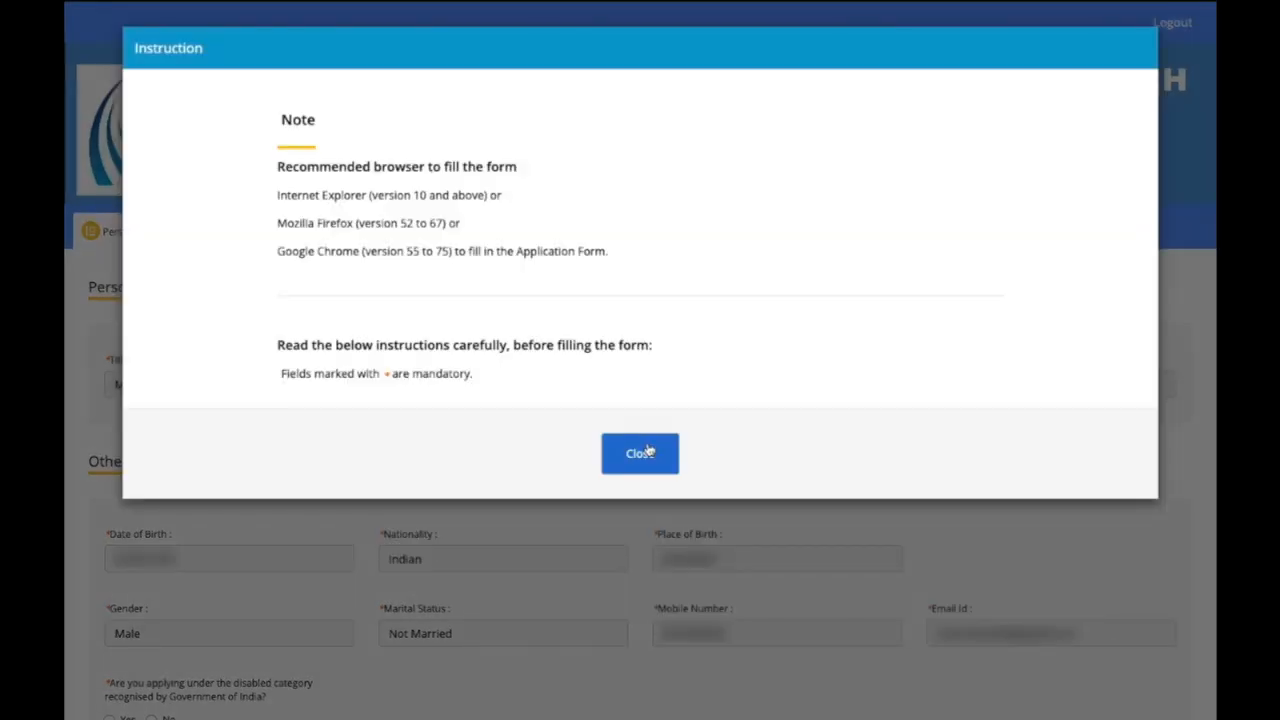
{"action": "left_click", "coordinate": [640, 453]}
{"action": "scroll", "coordinate": [547, 526], "scroll_direction": "down", "scroll_amount": 3}
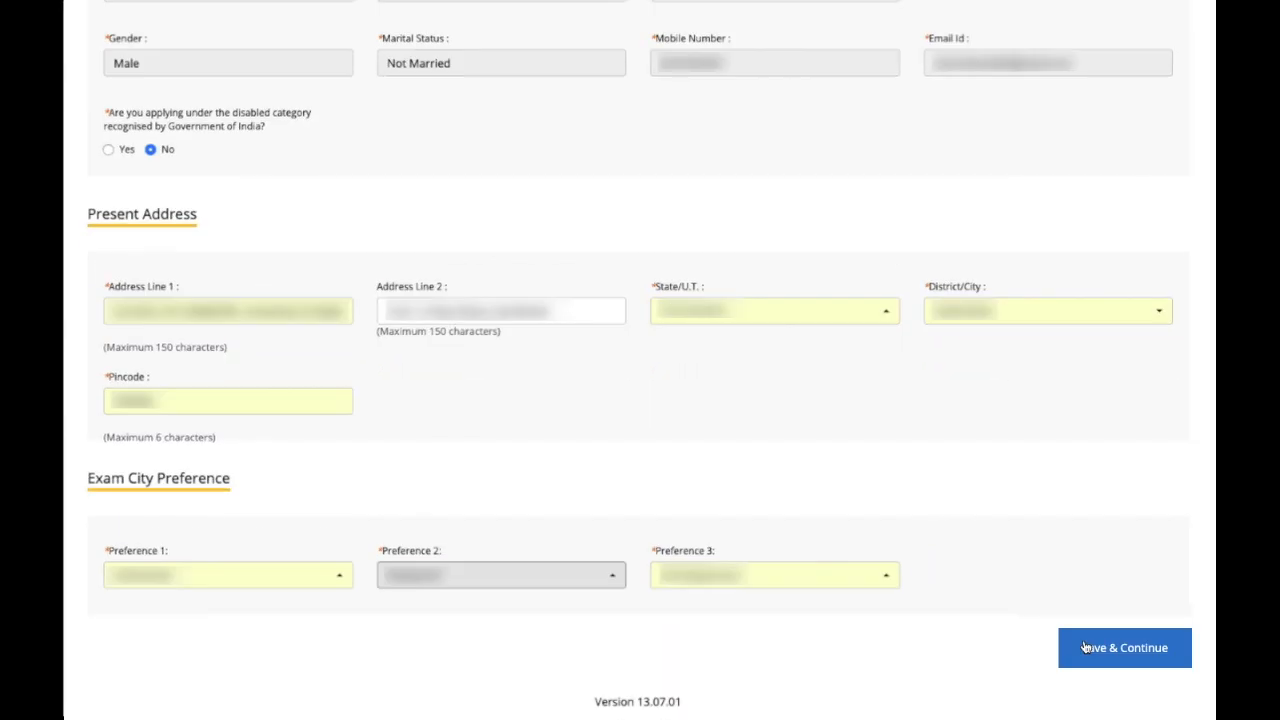
{"action": "scroll", "coordinate": [1085, 648], "scroll_direction": "up", "scroll_amount": 5}
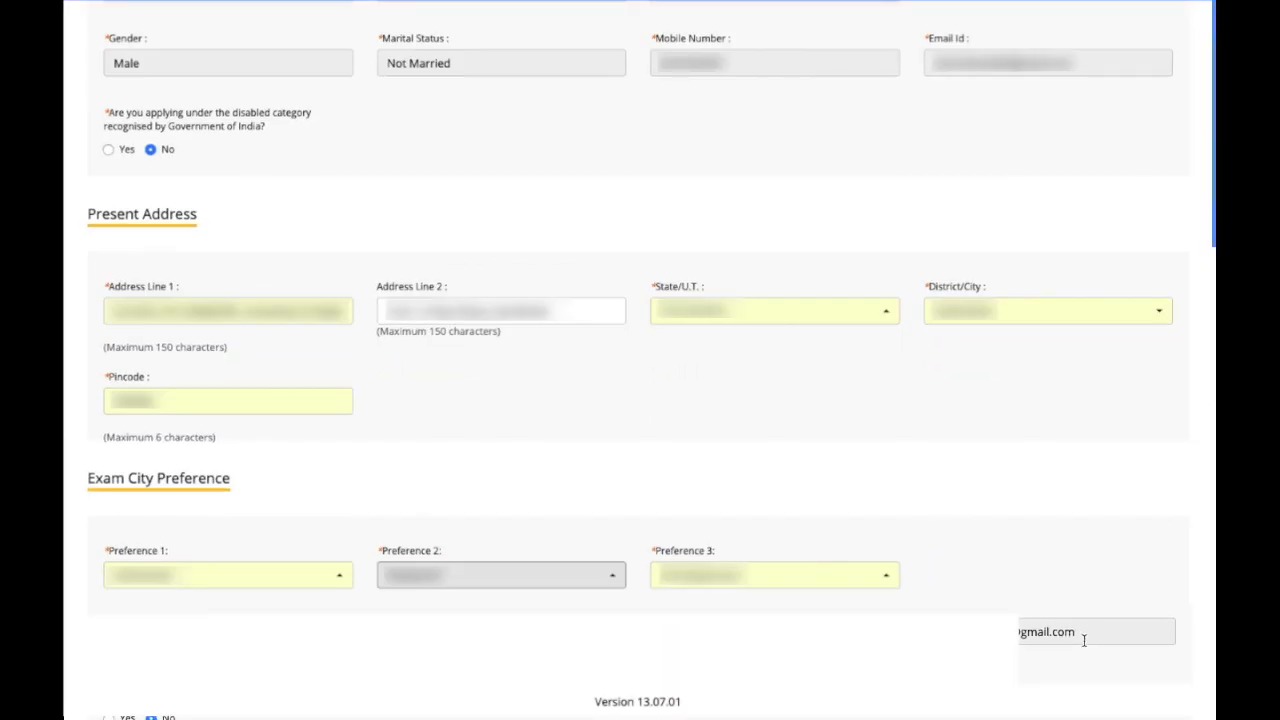
{"action": "scroll", "coordinate": [1085, 648], "scroll_direction": "down", "scroll_amount": 5}
{"action": "left_click", "coordinate": [1124, 640]}
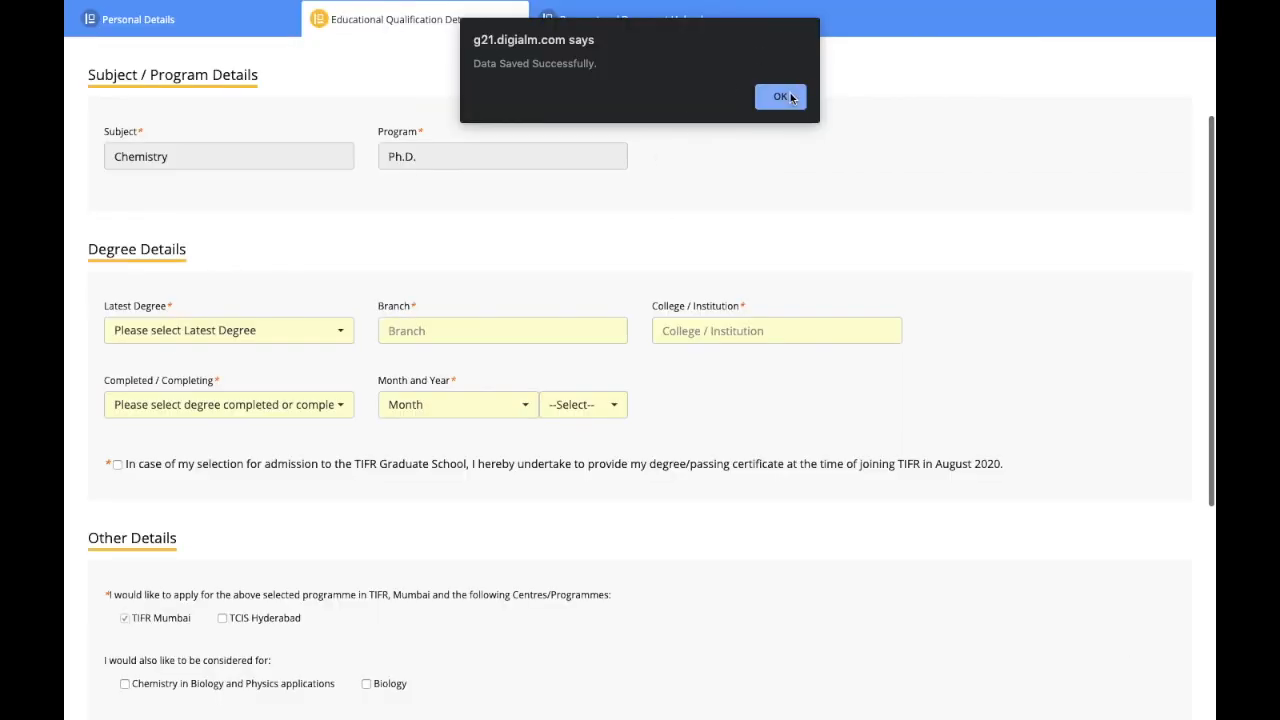
Step: Set the latest degree to M.Sc. in Chemistry and enter the college name
{"action": "left_click", "coordinate": [790, 98]}
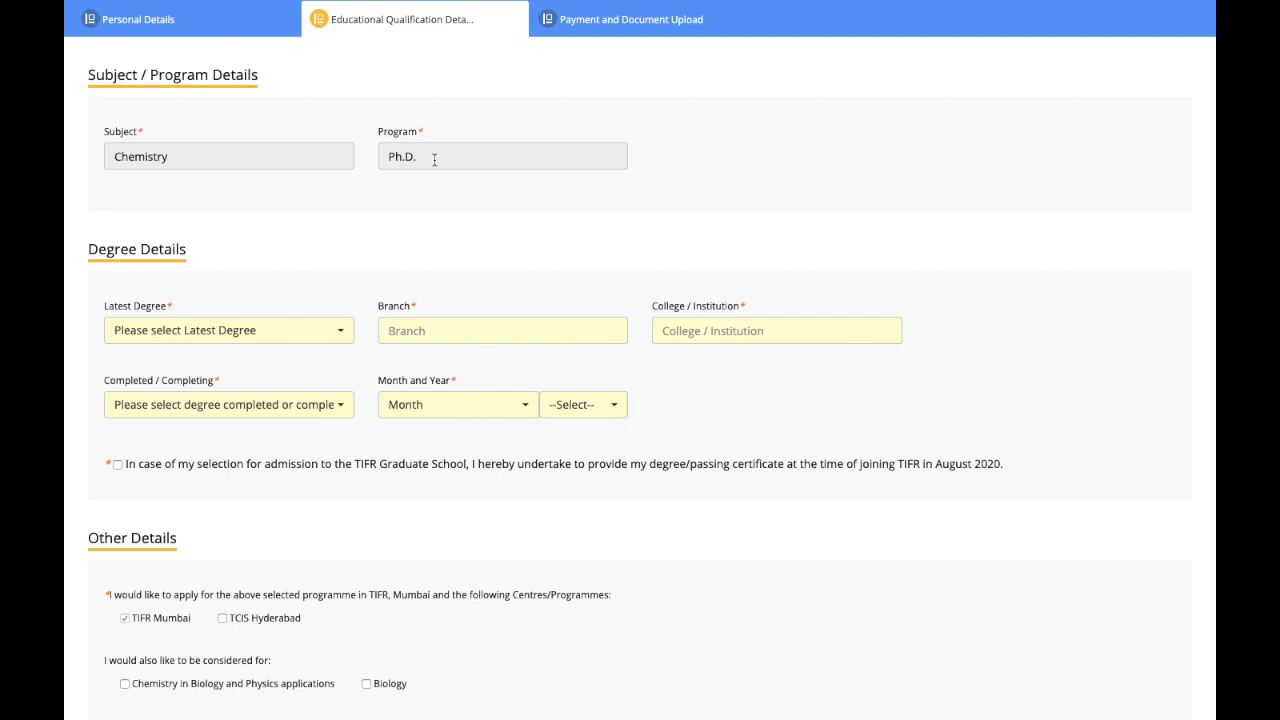
{"action": "left_click", "coordinate": [434, 159]}
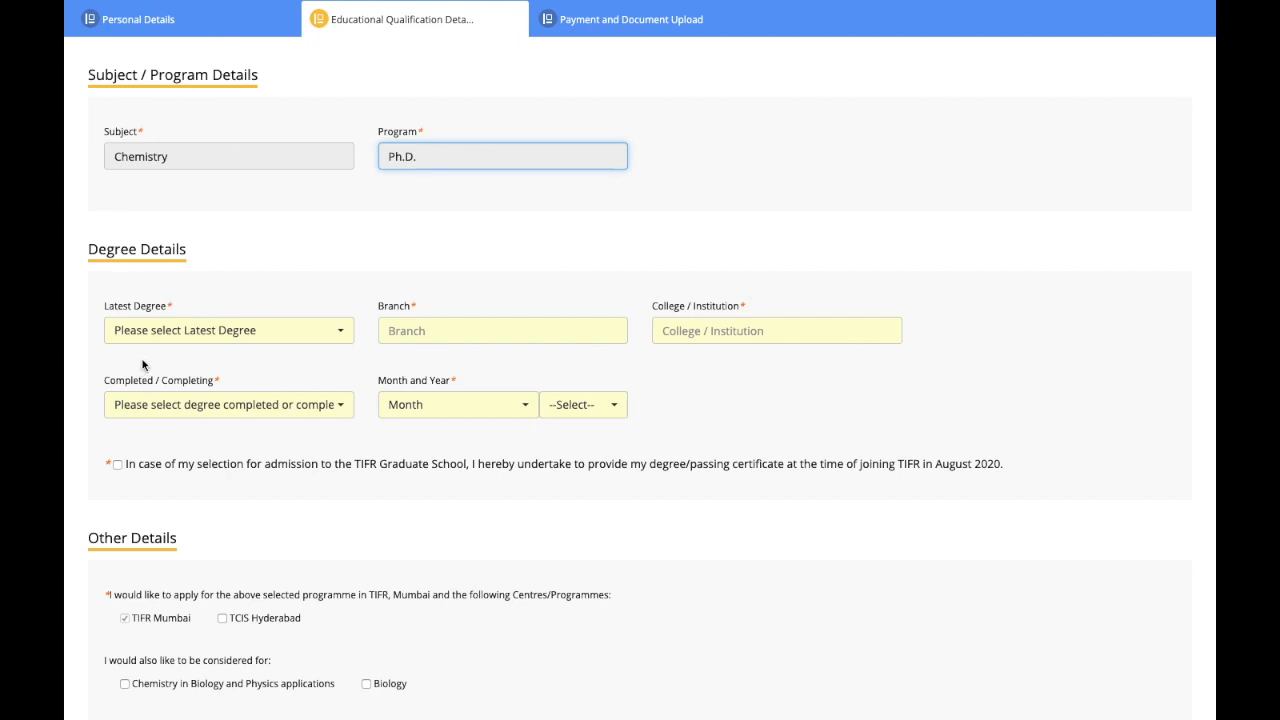
{"action": "left_click", "coordinate": [168, 344]}
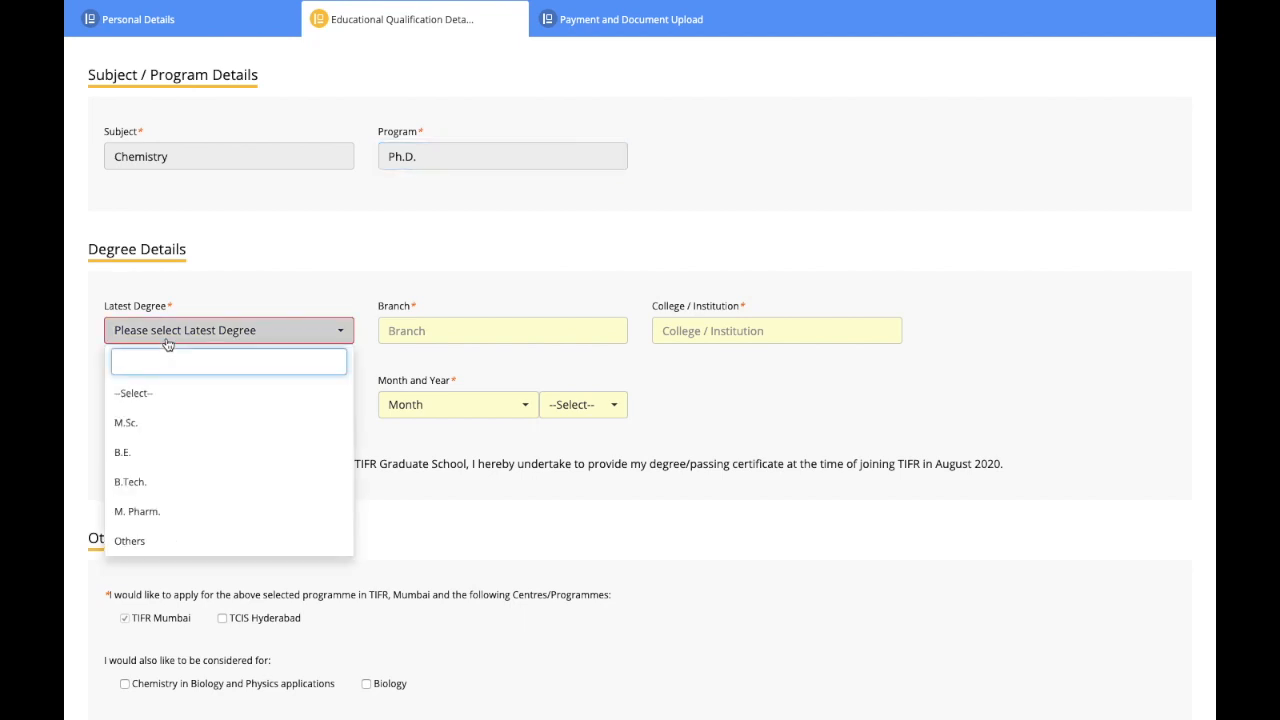
{"action": "left_click", "coordinate": [158, 425]}
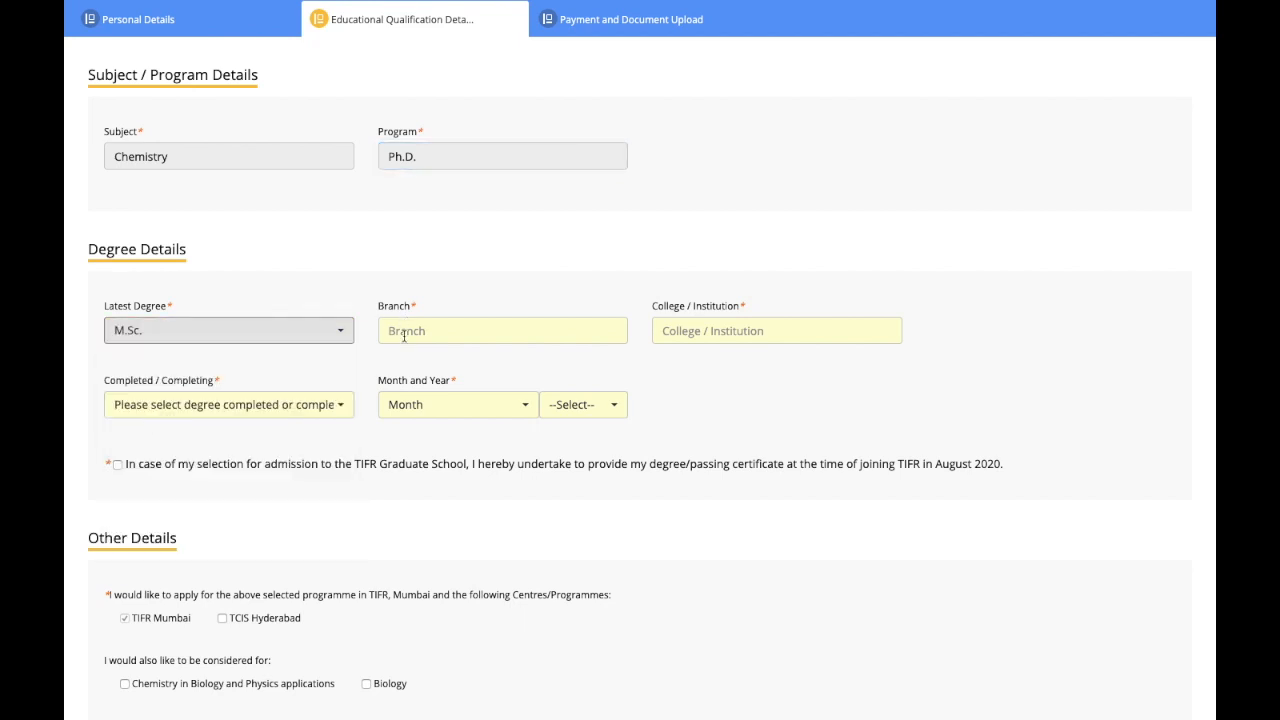
{"action": "left_click", "coordinate": [404, 337]}
{"action": "type", "text": "Chemistry"}
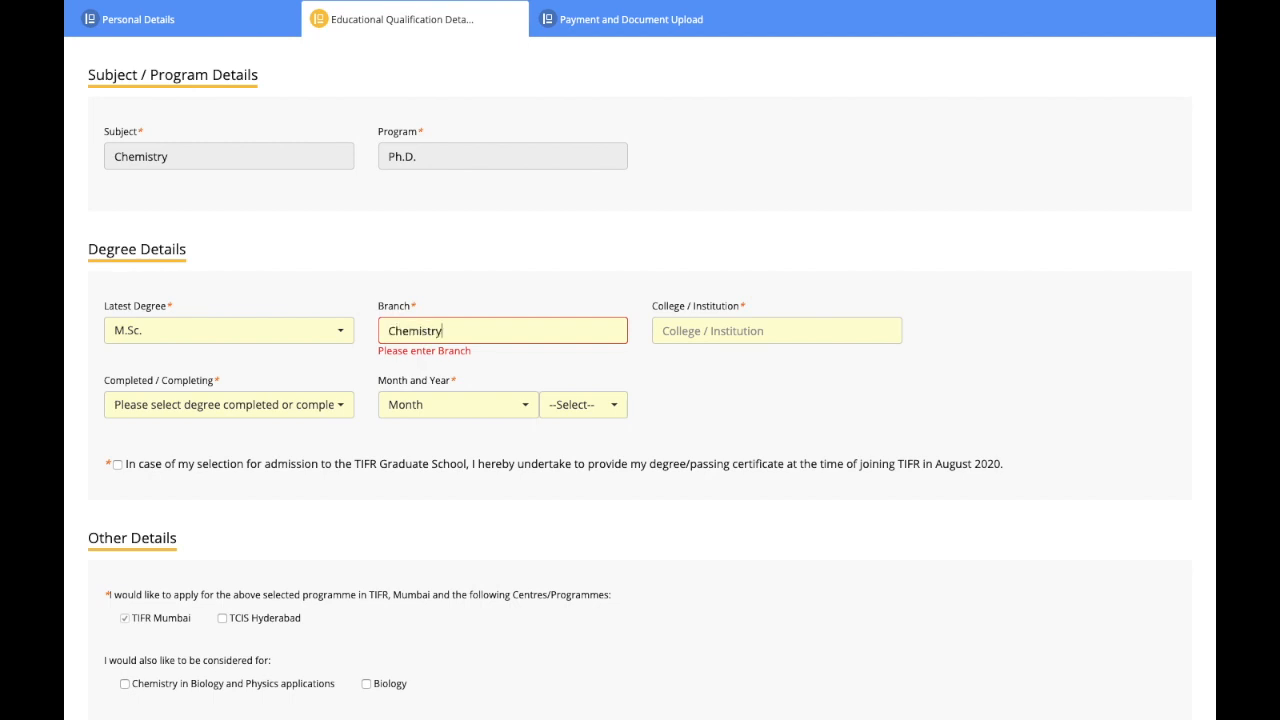
{"action": "left_click", "coordinate": [705, 322]}
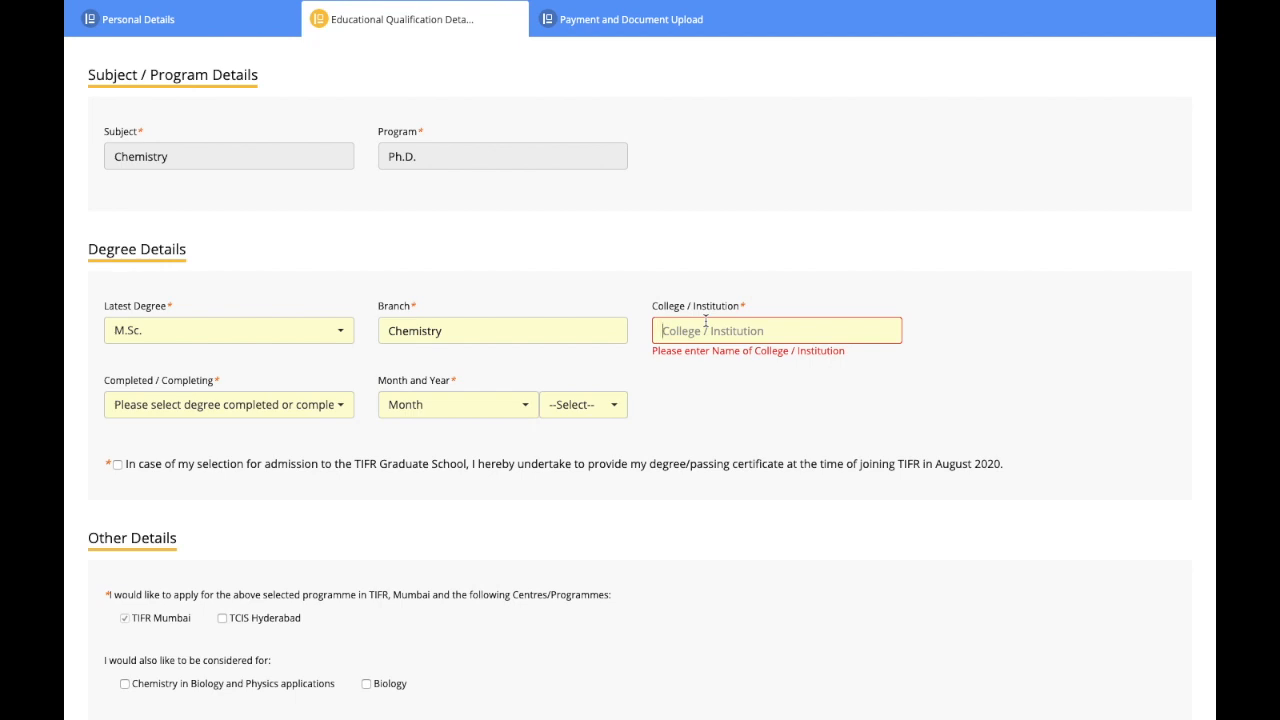
{"action": "type", "text": "Univer"}
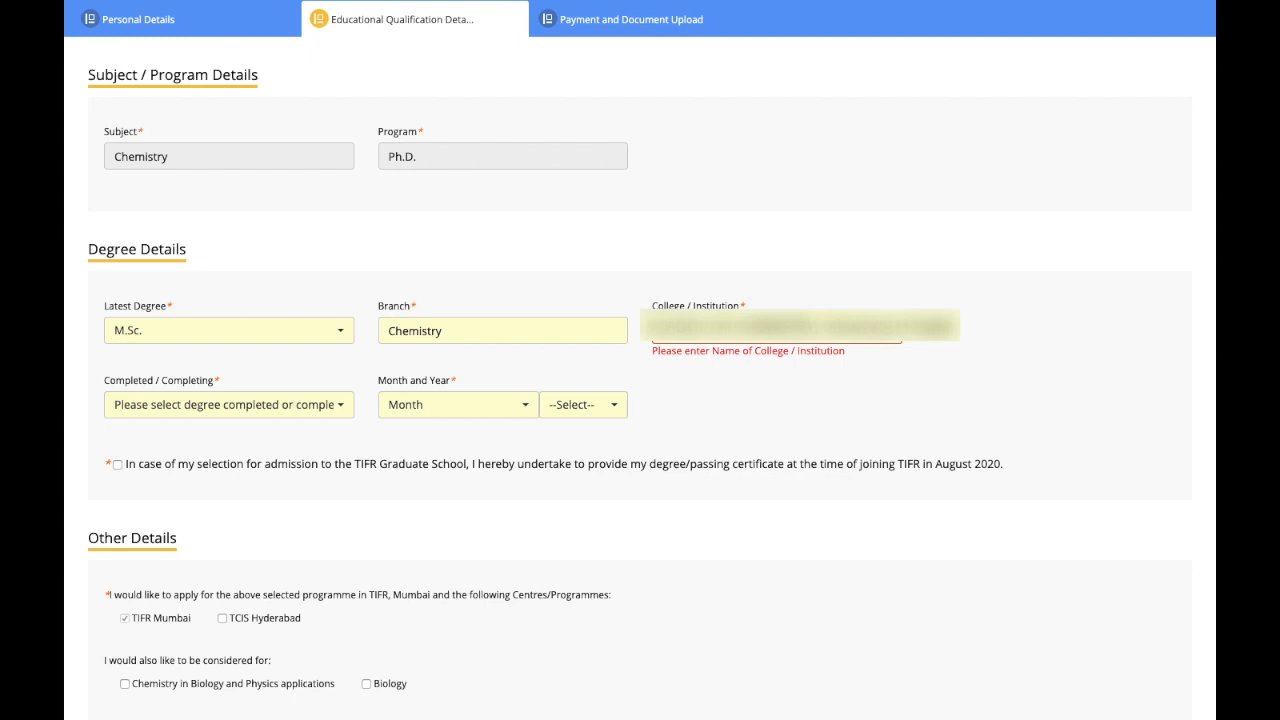
Step: Set the degree status, trying Completing before settling on Completed
{"action": "left_click", "coordinate": [288, 404]}
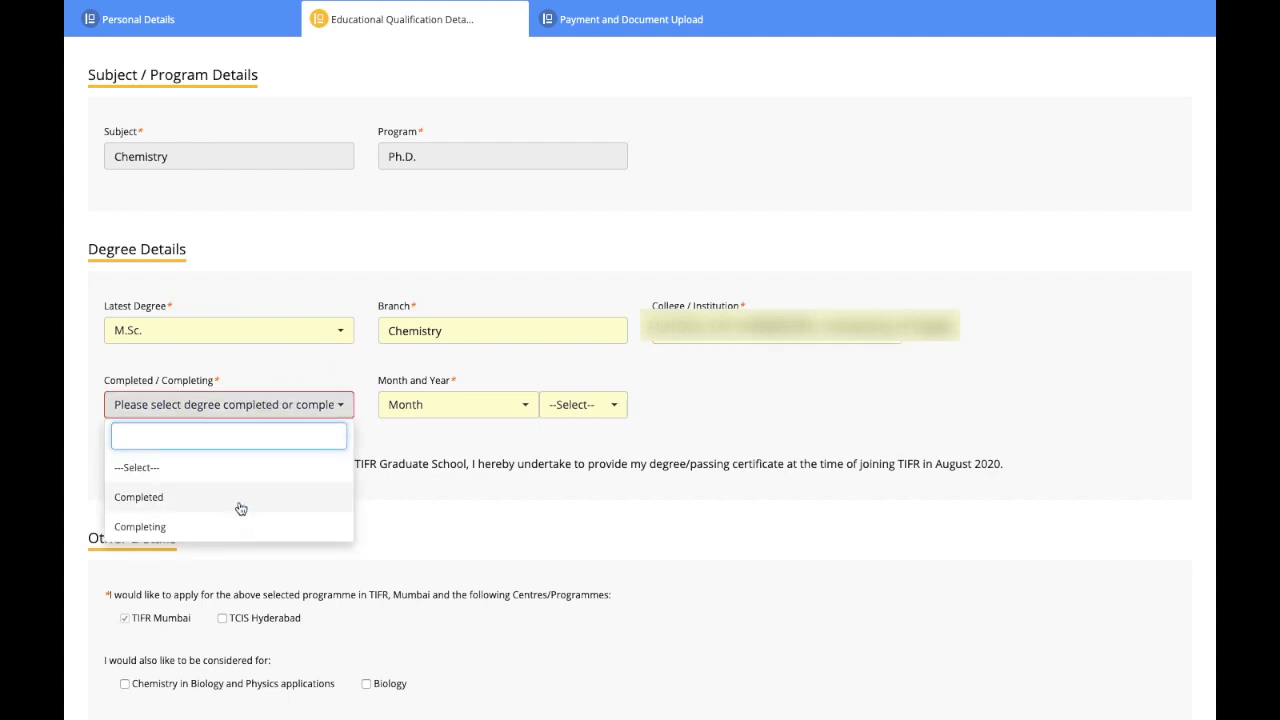
{"action": "left_click", "coordinate": [172, 494]}
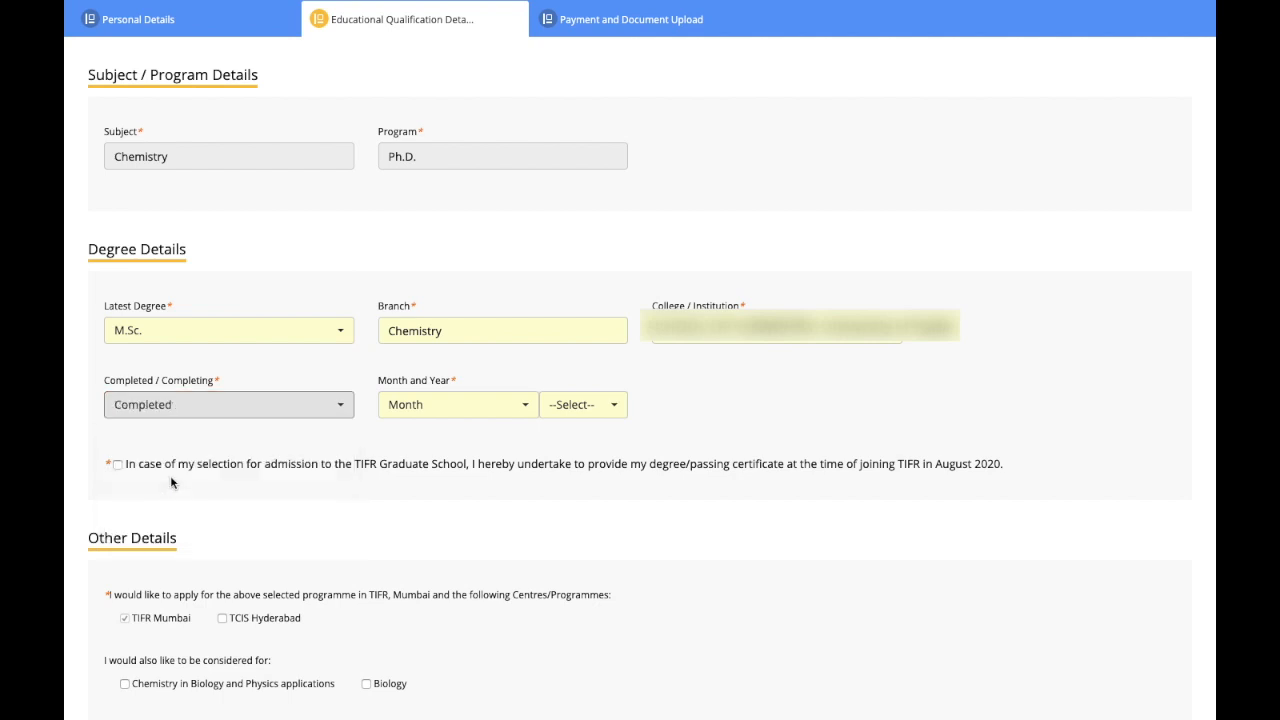
{"action": "left_click", "coordinate": [452, 406]}
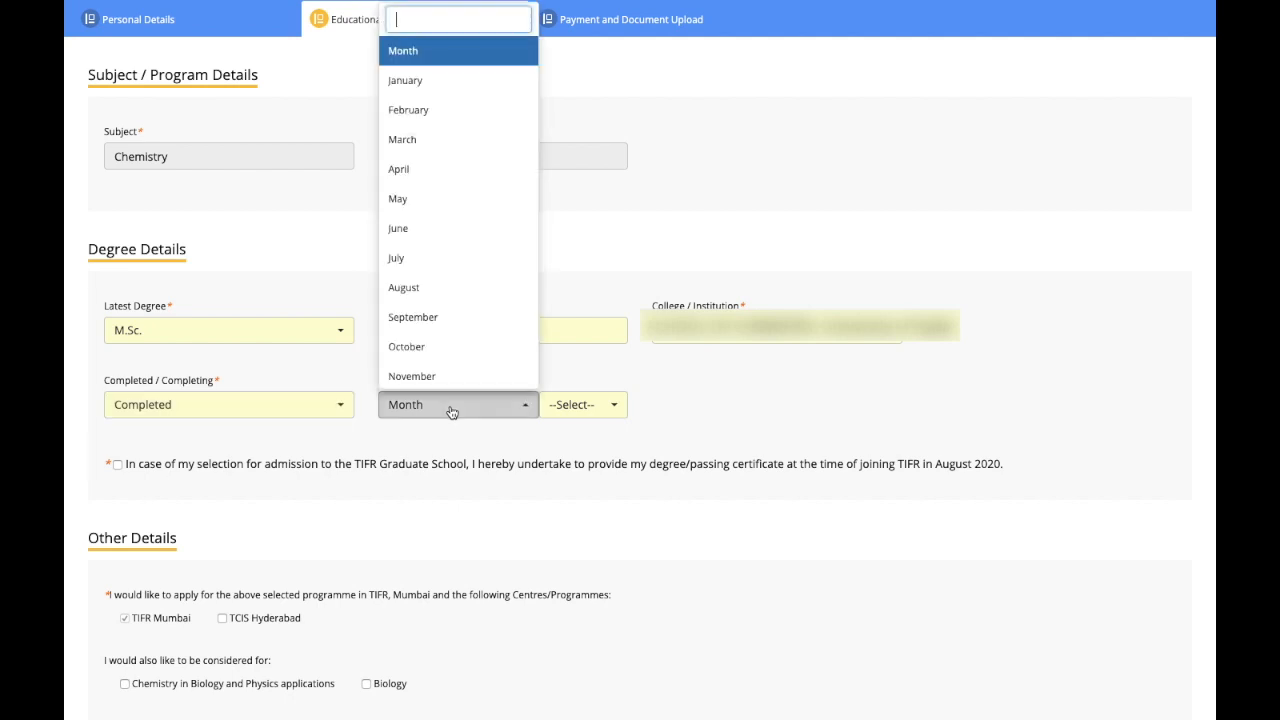
{"action": "left_click", "coordinate": [277, 402]}
{"action": "left_click", "coordinate": [246, 528]}
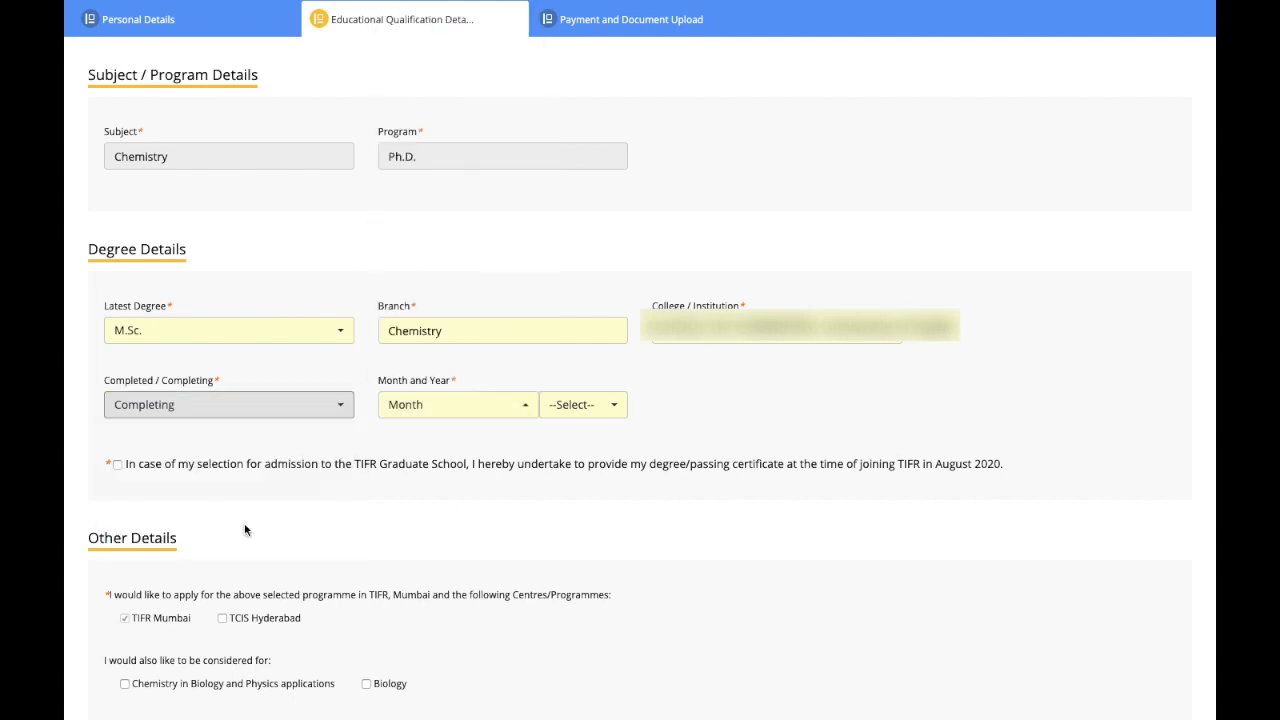
{"action": "left_click", "coordinate": [491, 413]}
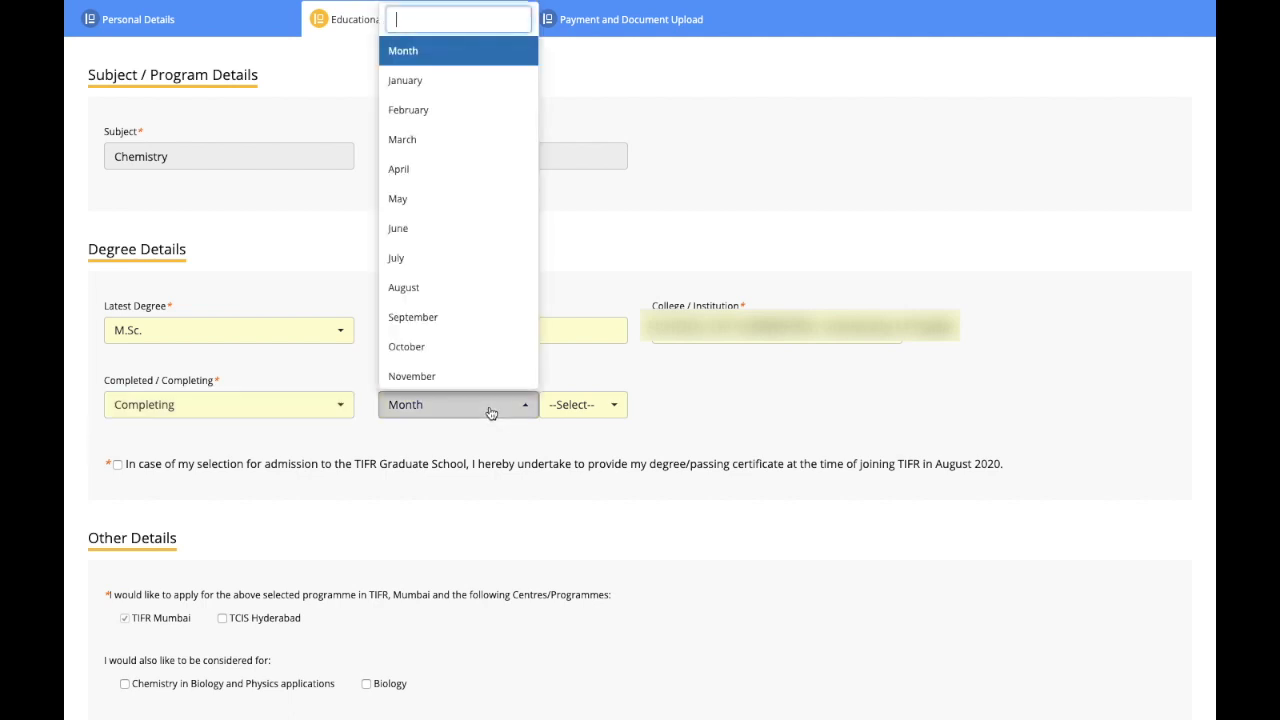
{"action": "left_click", "coordinate": [594, 411]}
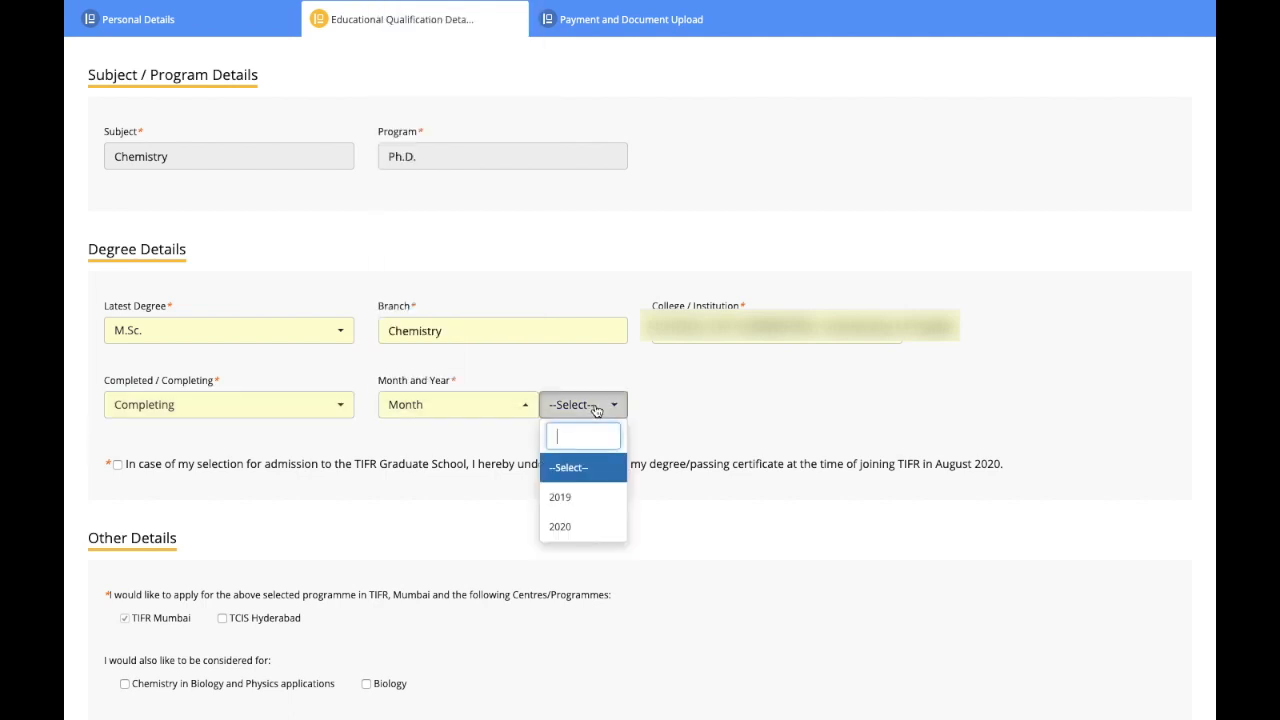
{"action": "left_click", "coordinate": [257, 404]}
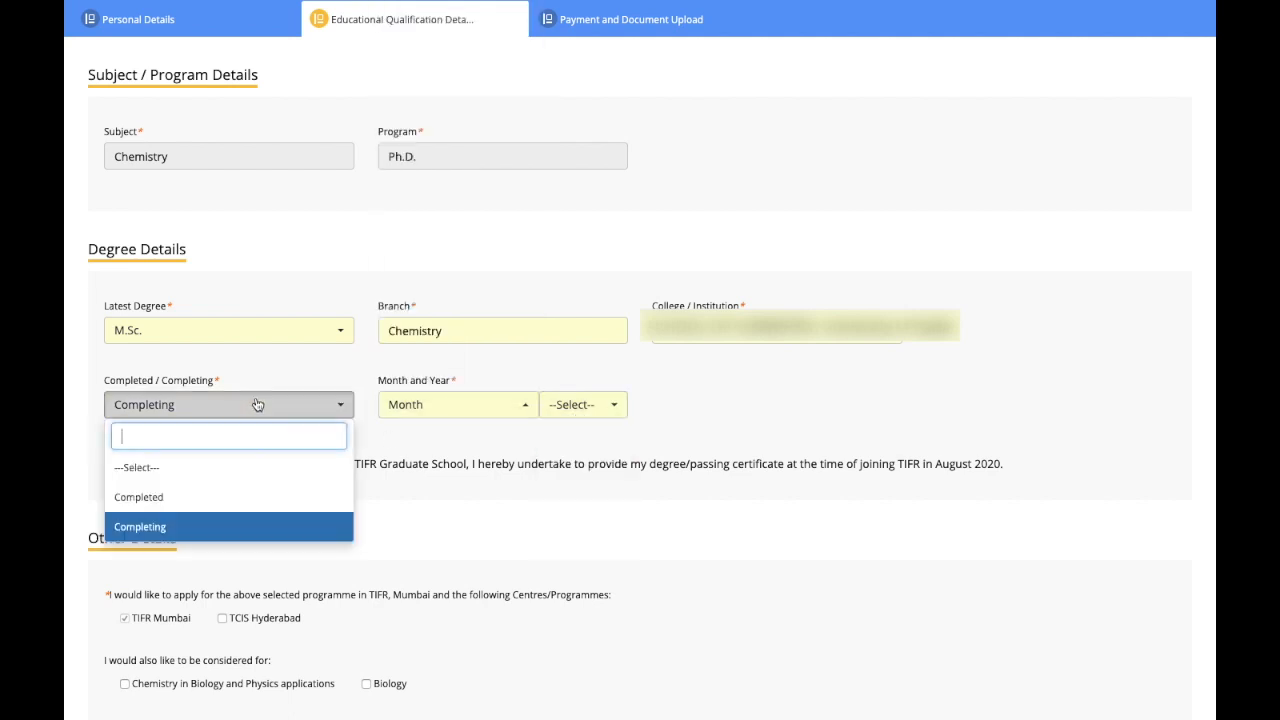
{"action": "left_click", "coordinate": [200, 496]}
Step: Choose the degree's completion month and year, keeping the status as Completed
{"action": "left_click", "coordinate": [463, 408]}
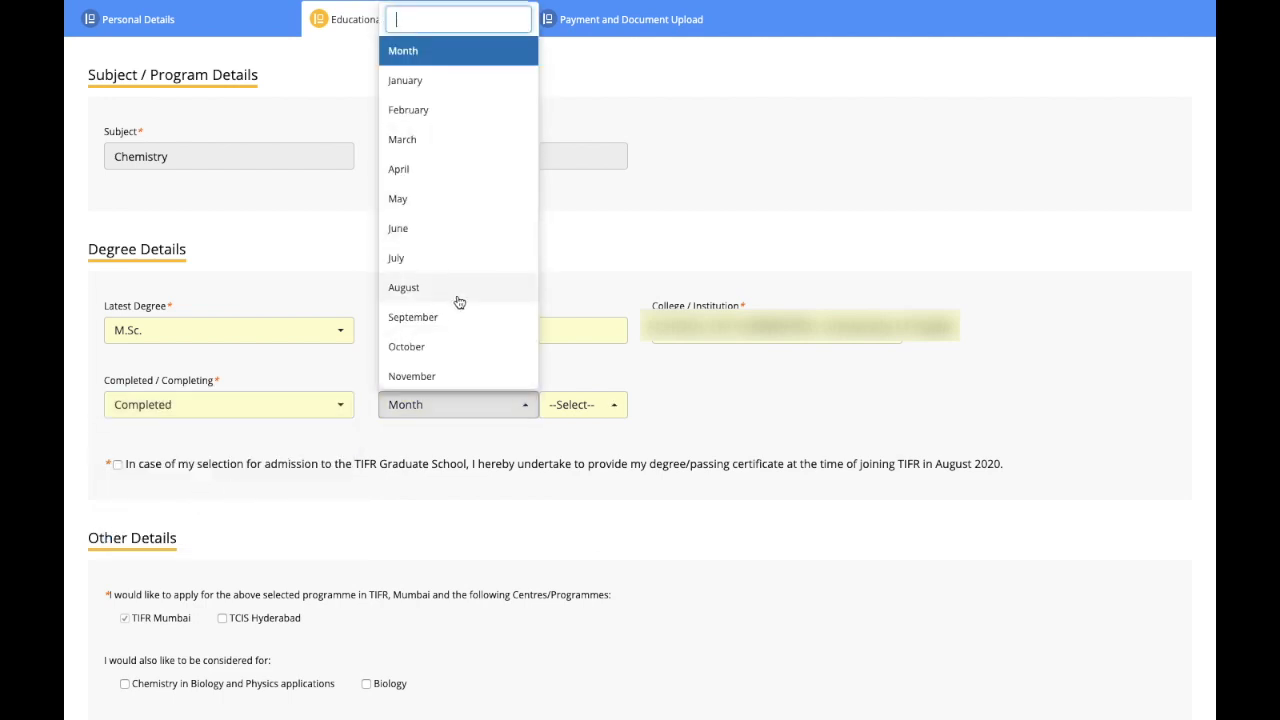
{"action": "scroll", "coordinate": [449, 331], "scroll_direction": "down", "scroll_amount": 1}
{"action": "left_click", "coordinate": [430, 195]}
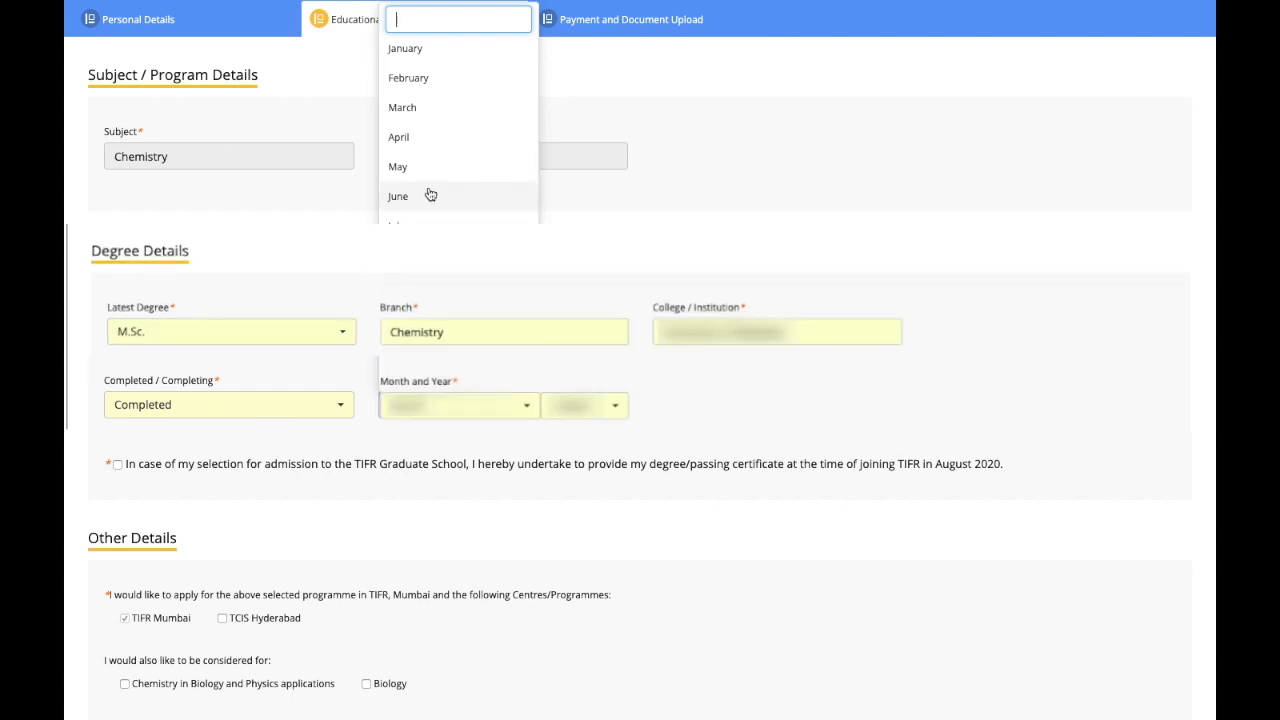
{"action": "left_click", "coordinate": [430, 231]}
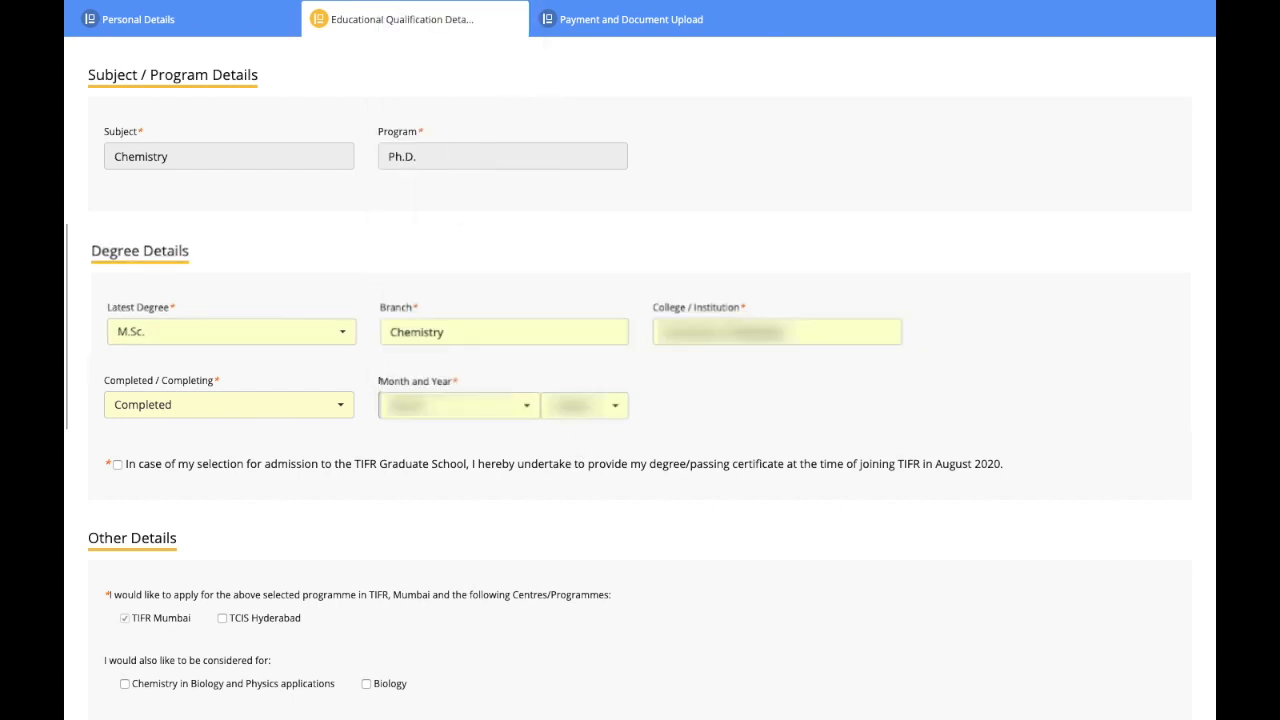
{"action": "left_click", "coordinate": [586, 405]}
{"action": "scroll", "coordinate": [583, 130], "scroll_direction": "down", "scroll_amount": 8}
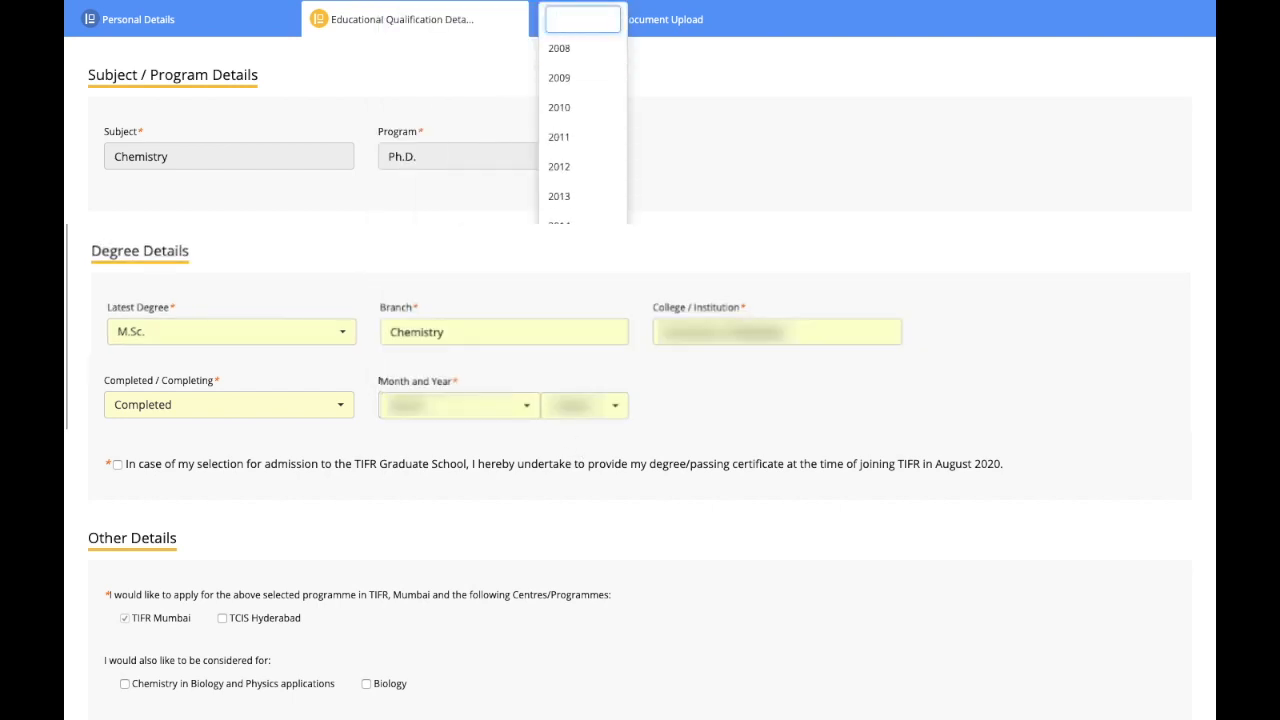
{"action": "left_click", "coordinate": [580, 344]}
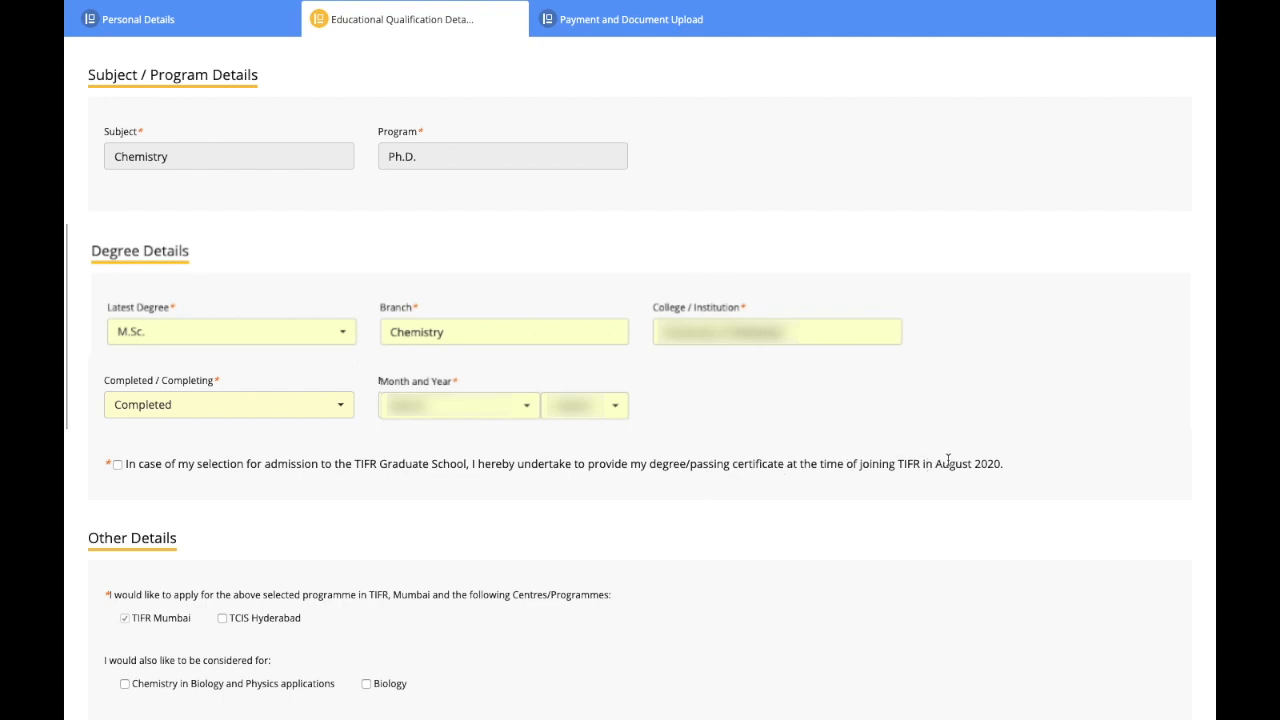
{"action": "left_click", "coordinate": [316, 405]}
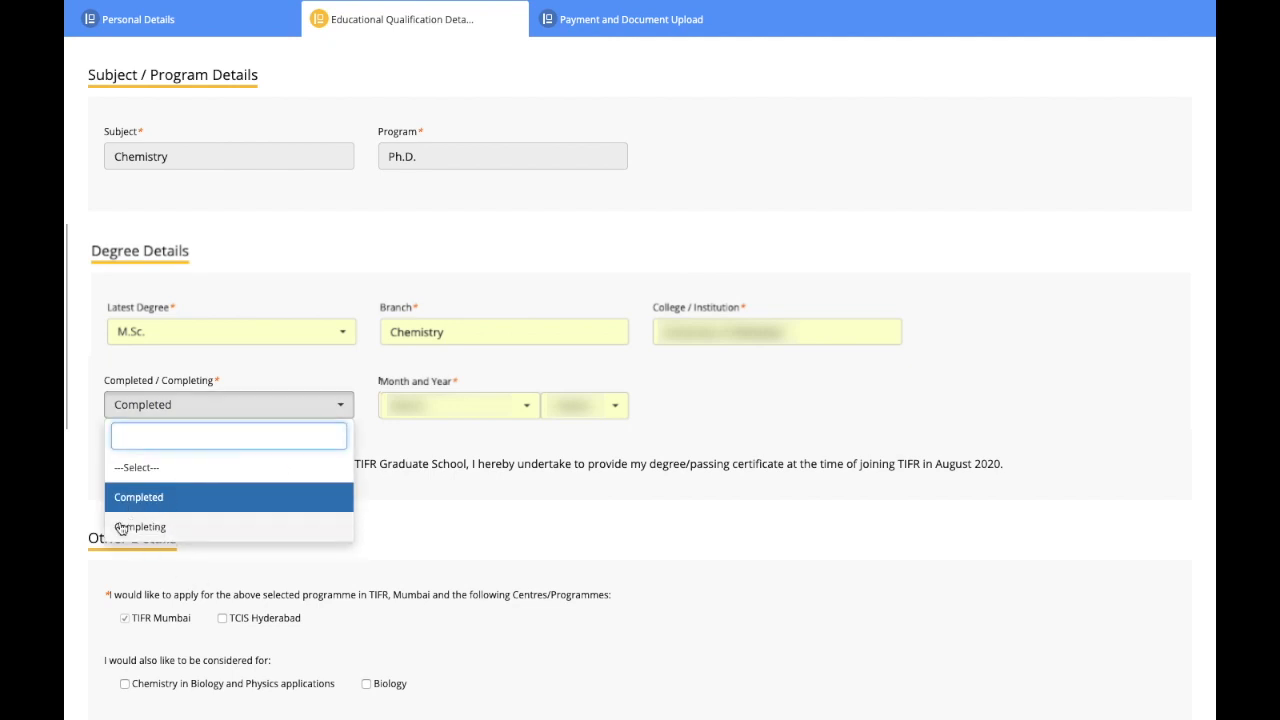
{"action": "left_click", "coordinate": [432, 520]}
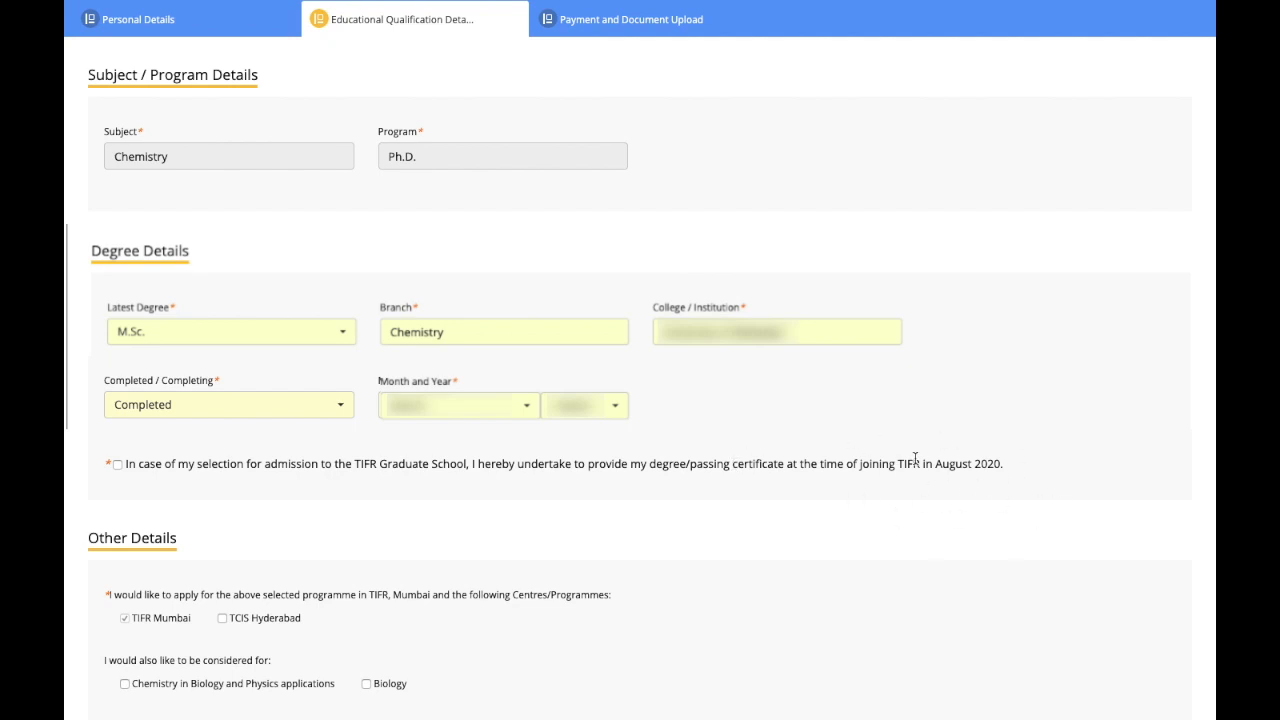
Step: Tick the degree-certificate undertaking and add TCIS Hyderabad and Chemistry in Biology and Physics applications
{"action": "left_click", "coordinate": [113, 464]}
{"action": "scroll", "coordinate": [111, 356], "scroll_direction": "down", "scroll_amount": 3}
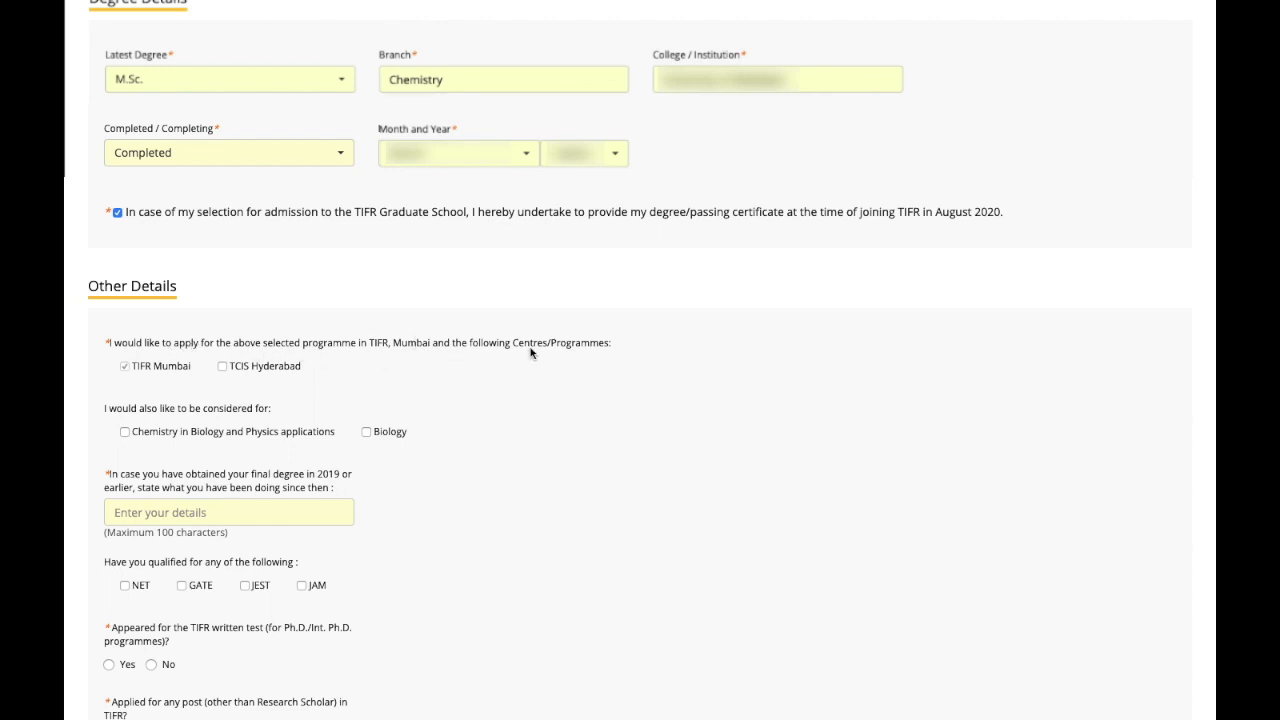
{"action": "left_click", "coordinate": [222, 366]}
{"action": "scroll", "coordinate": [293, 412], "scroll_direction": "down", "scroll_amount": 1}
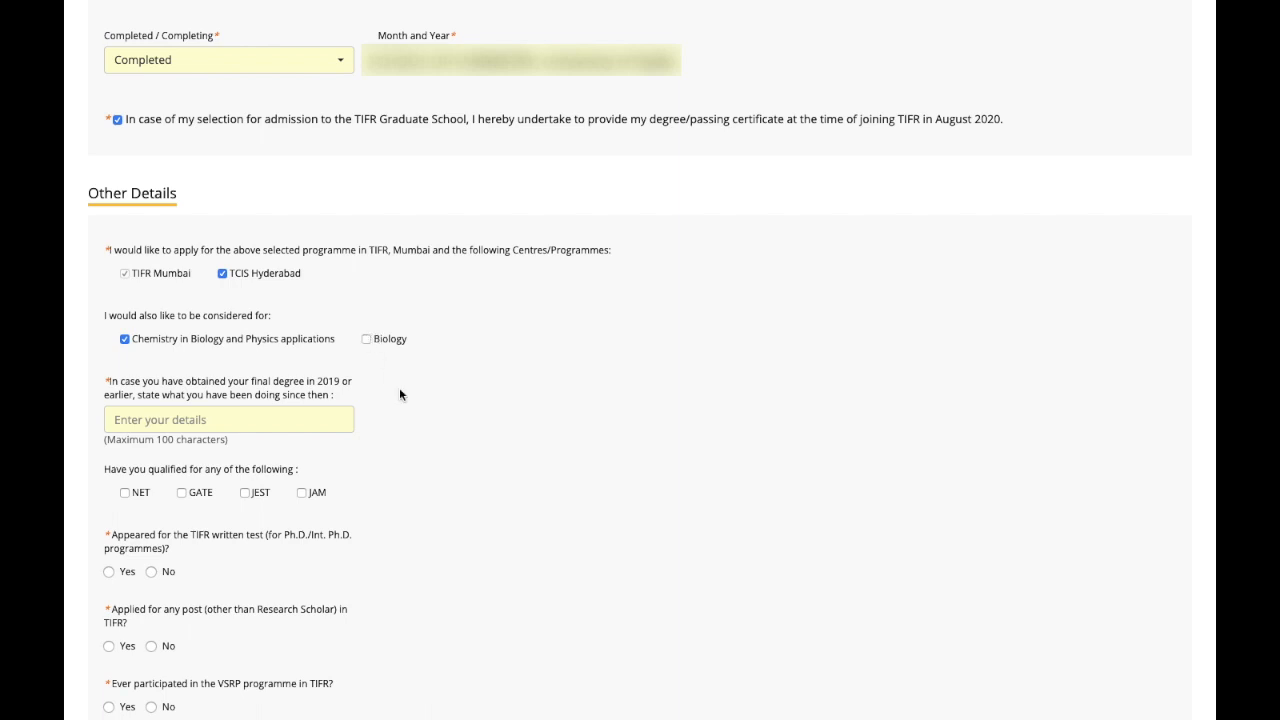
{"action": "scroll", "coordinate": [399, 387], "scroll_direction": "down", "scroll_amount": 1}
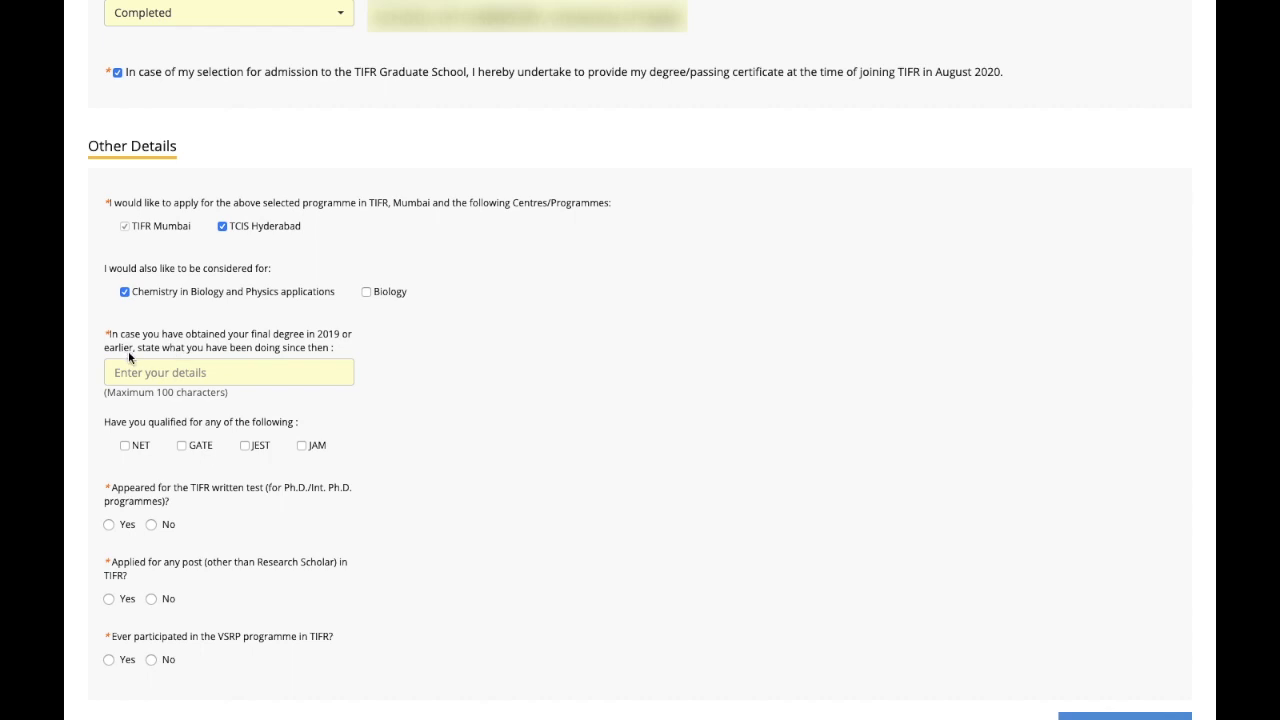
Step: Enter 'Preparing for CSIR NET' as current activity and mark NET and GATE as qualified
{"action": "left_click", "coordinate": [204, 373]}
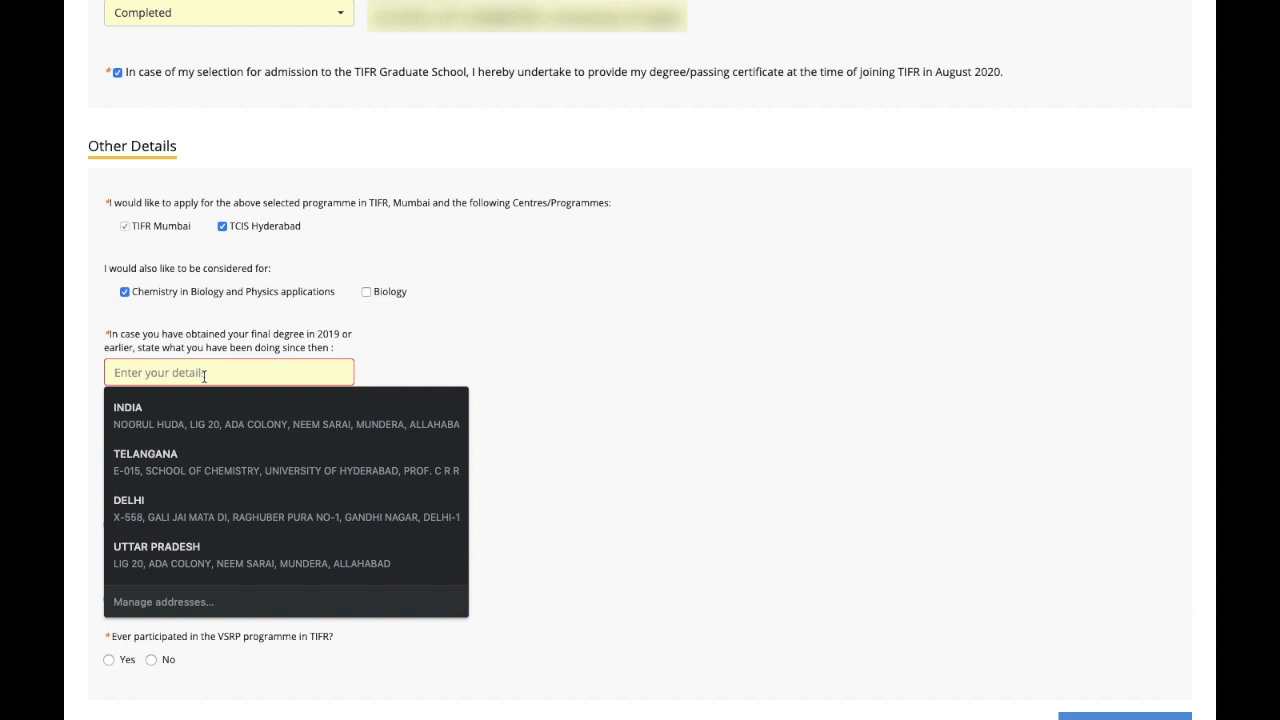
{"action": "type", "text": "Pre"}
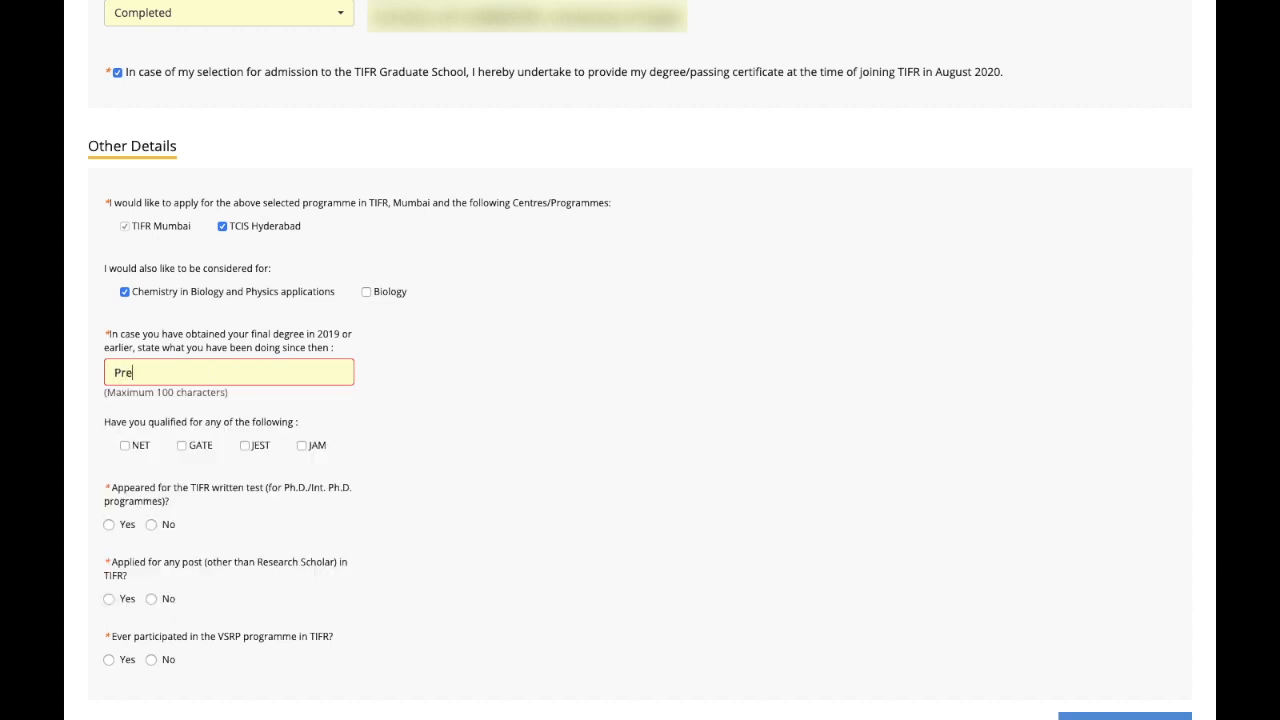
{"action": "type", "text": "paring for CSIR NET"}
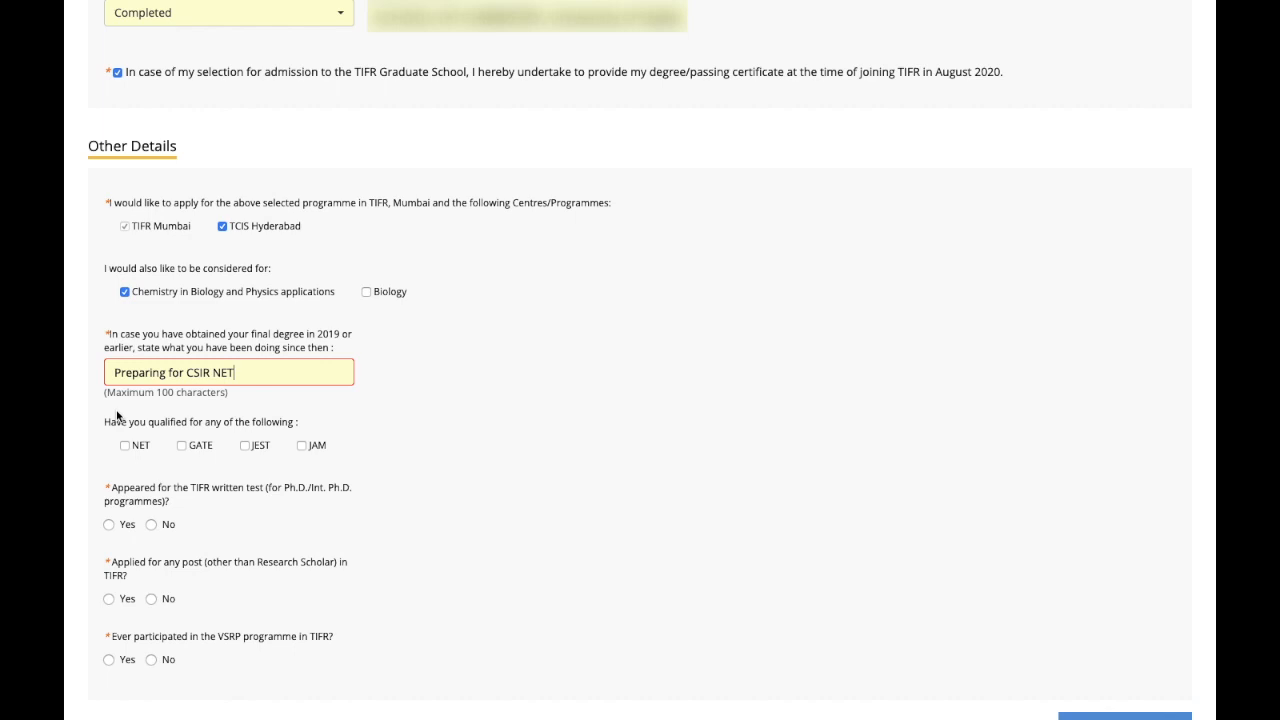
{"action": "scroll", "coordinate": [116, 416], "scroll_direction": "down", "scroll_amount": 2}
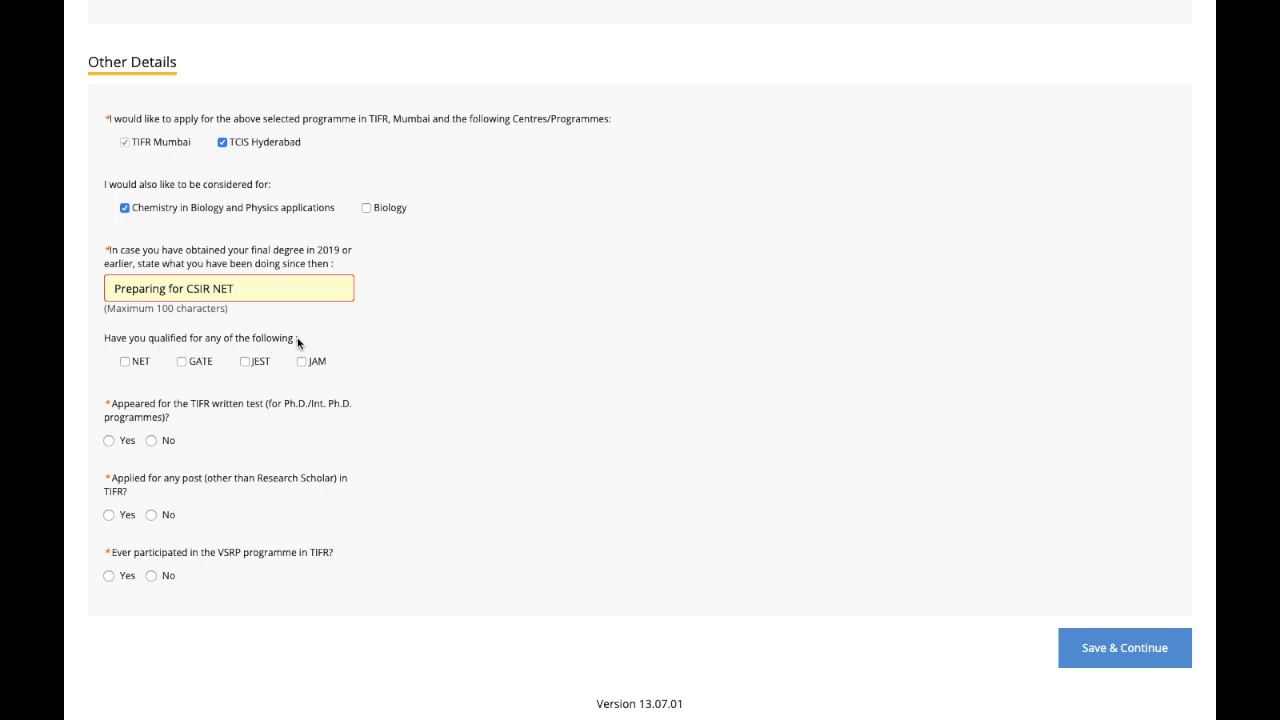
{"action": "left_click", "coordinate": [126, 362]}
{"action": "left_click", "coordinate": [183, 362]}
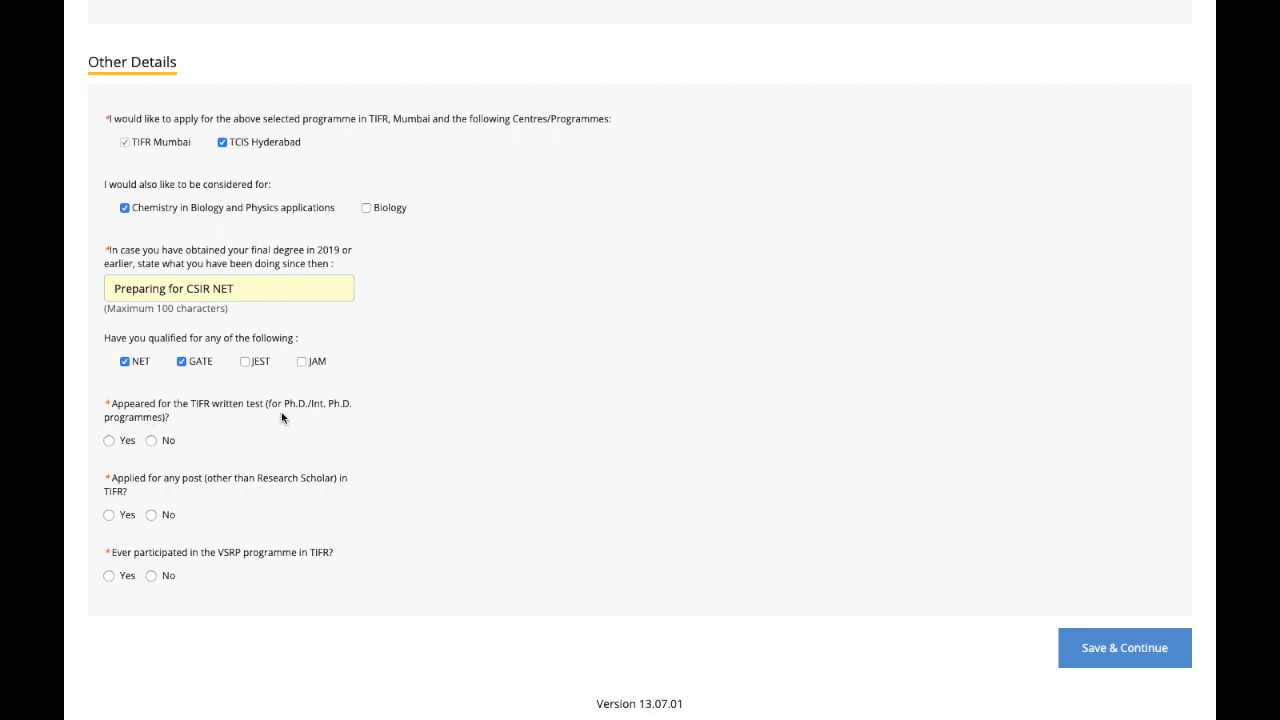
Step: Answer No to the TIFR test, TIFR post and VSRP questions, then save
{"action": "left_click", "coordinate": [156, 443]}
{"action": "left_click", "coordinate": [152, 519]}
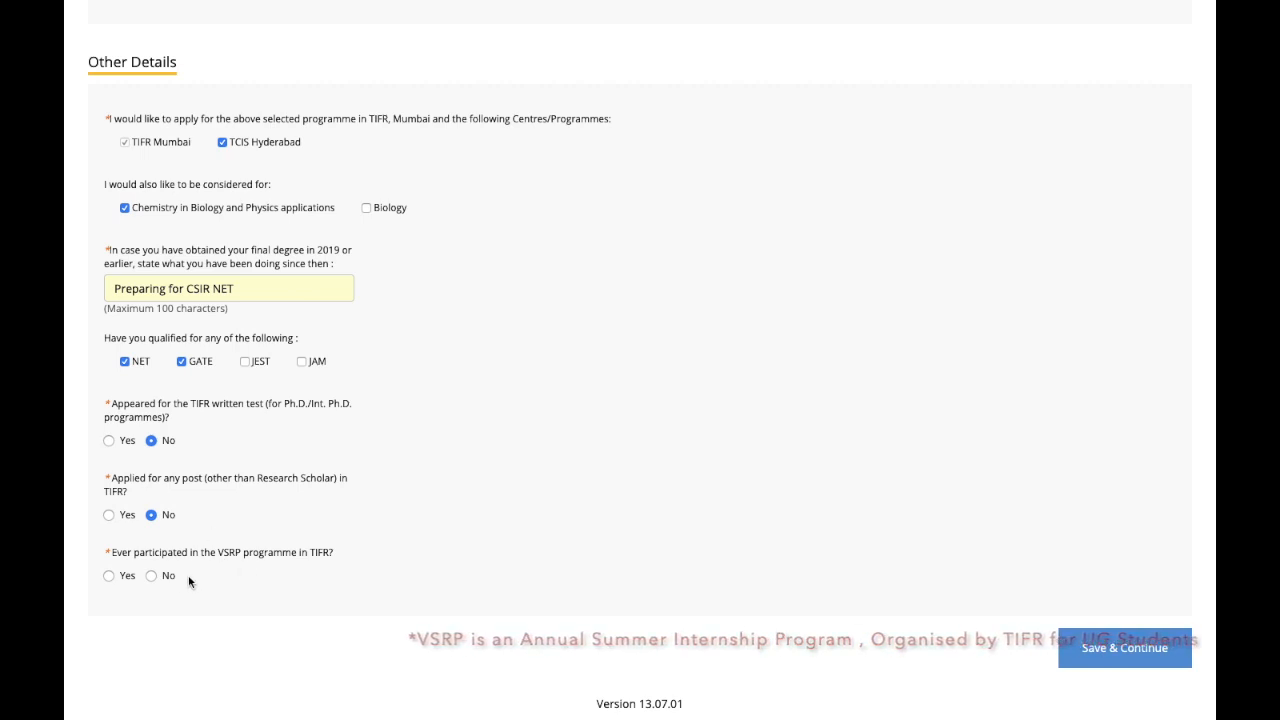
{"action": "left_click", "coordinate": [158, 576]}
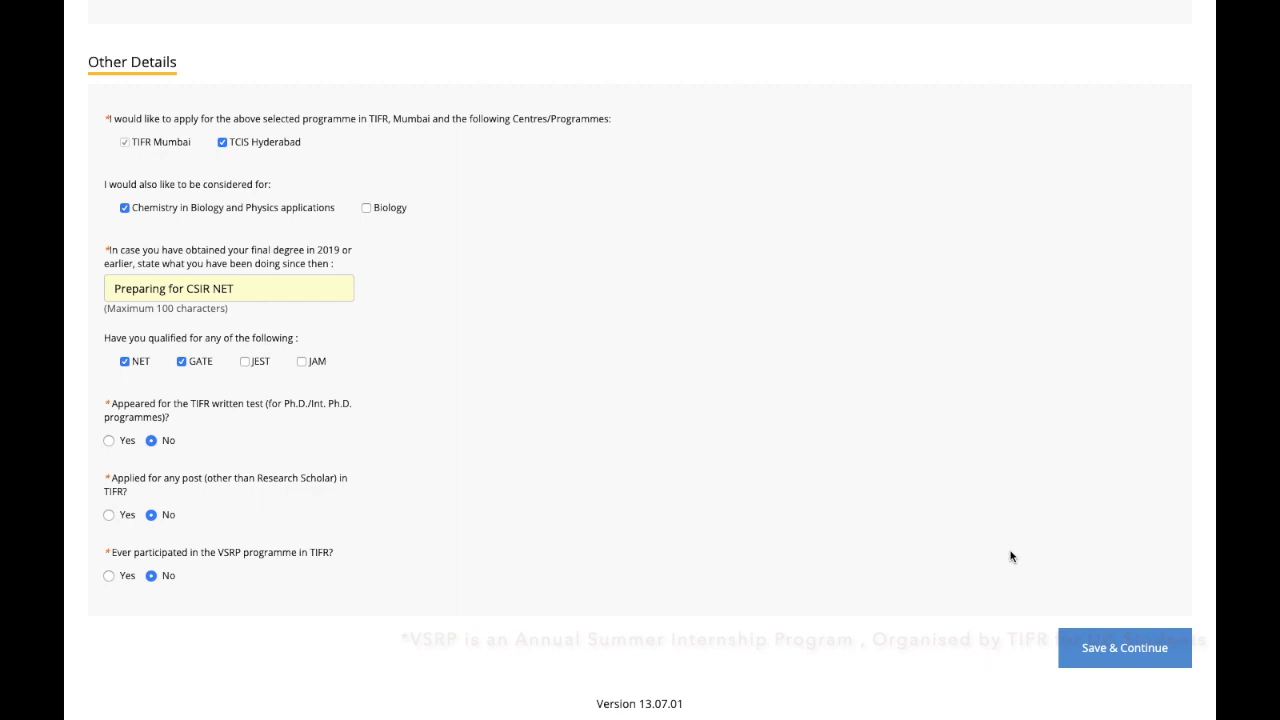
{"action": "left_click", "coordinate": [1096, 640]}
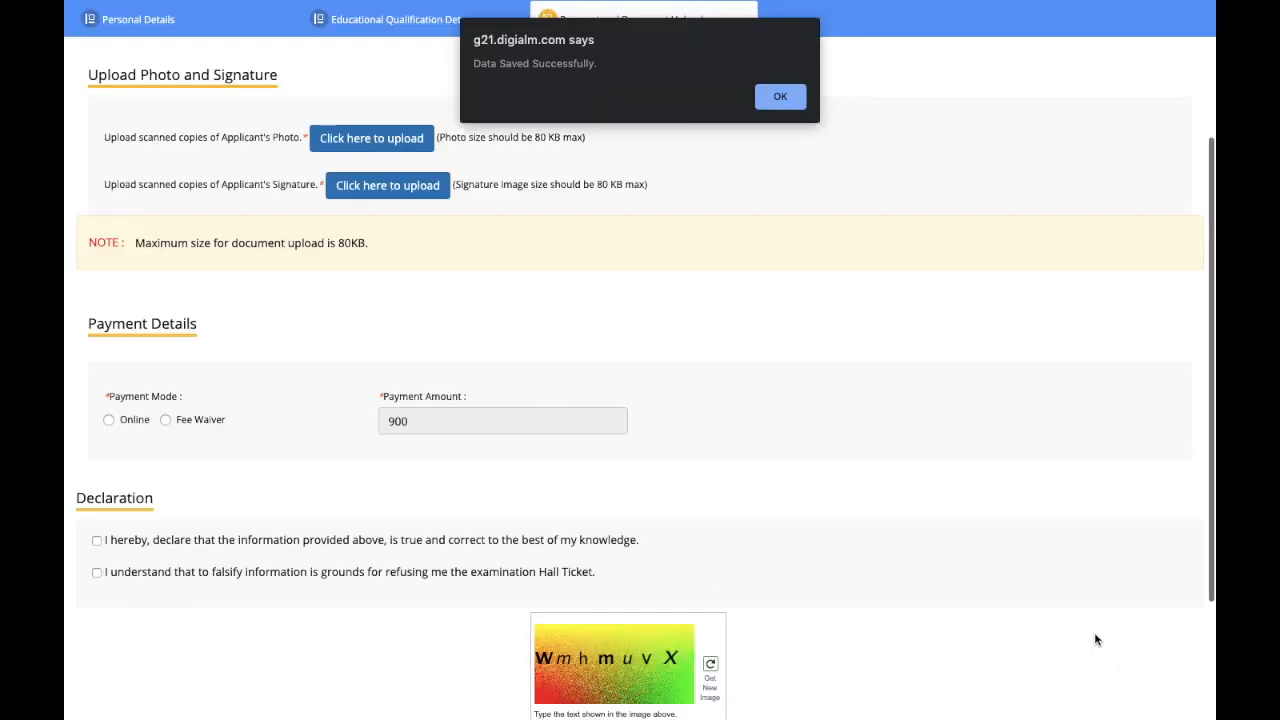
Step: Upload the applicant's scanned photo and signature so both show as Uploaded
{"action": "left_click", "coordinate": [788, 97]}
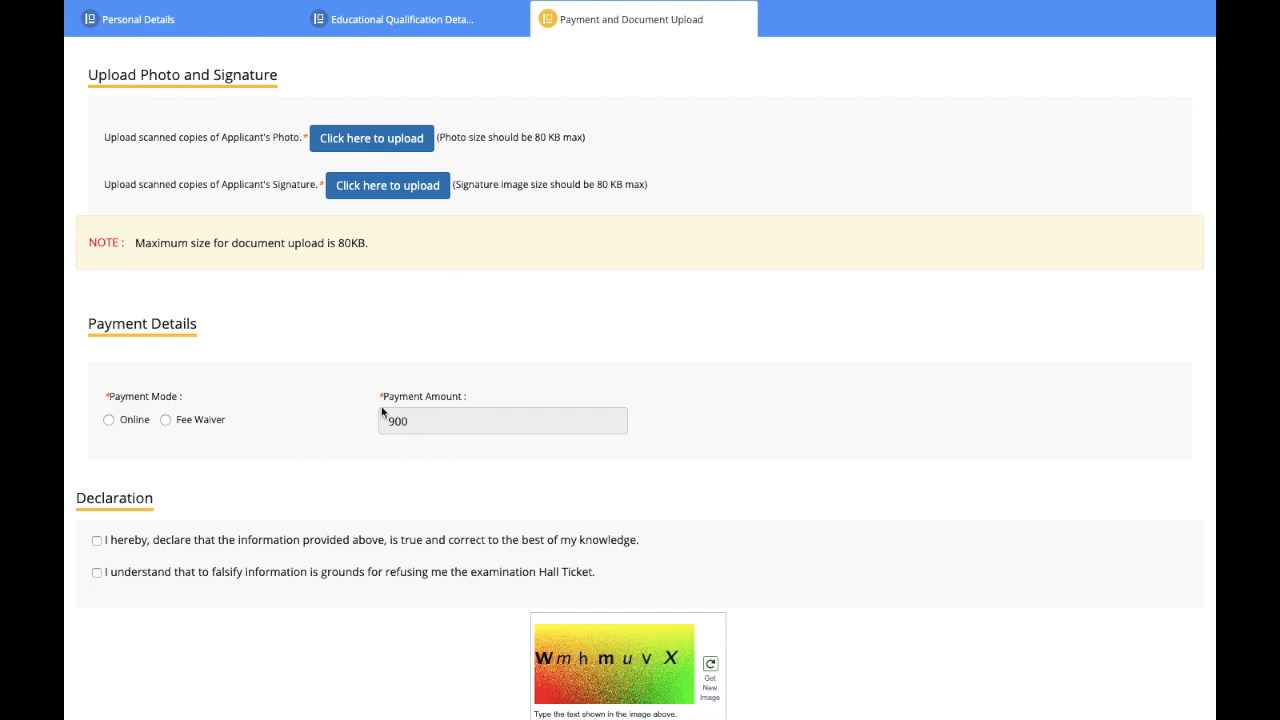
{"action": "scroll", "coordinate": [563, 541], "scroll_direction": "down", "scroll_amount": 3}
{"action": "scroll", "coordinate": [563, 541], "scroll_direction": "up", "scroll_amount": 5}
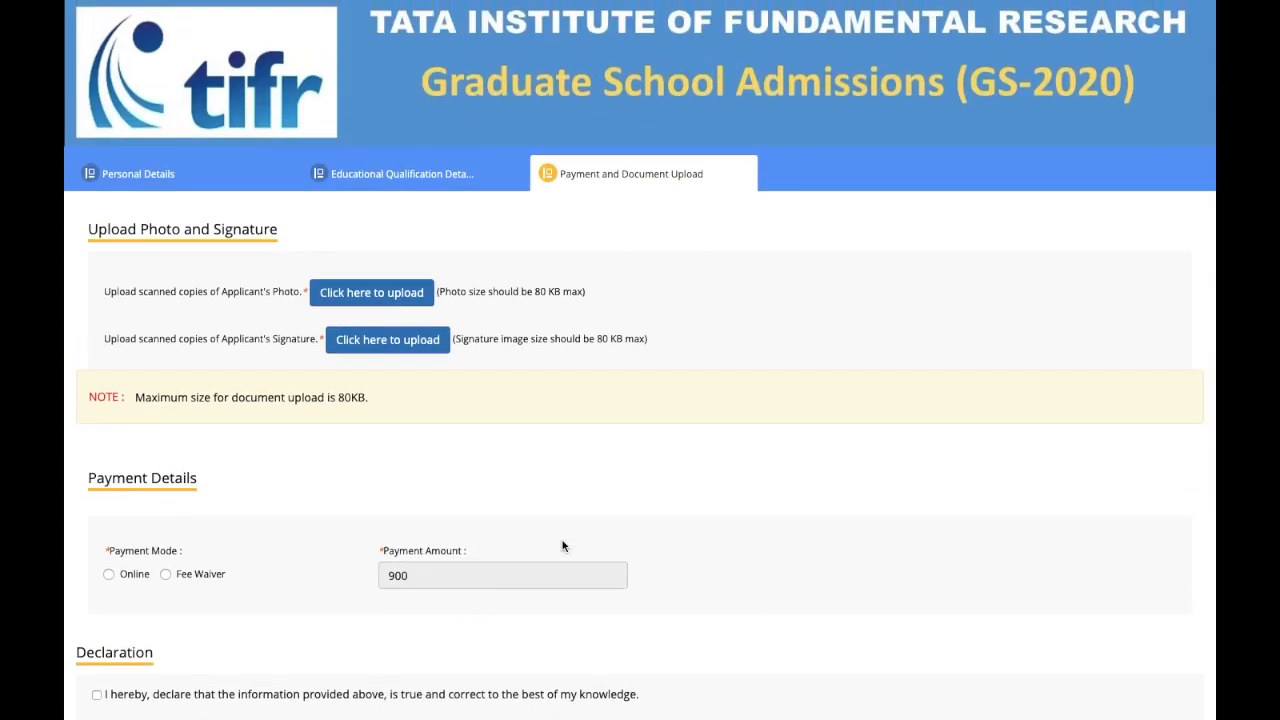
{"action": "left_click", "coordinate": [369, 301]}
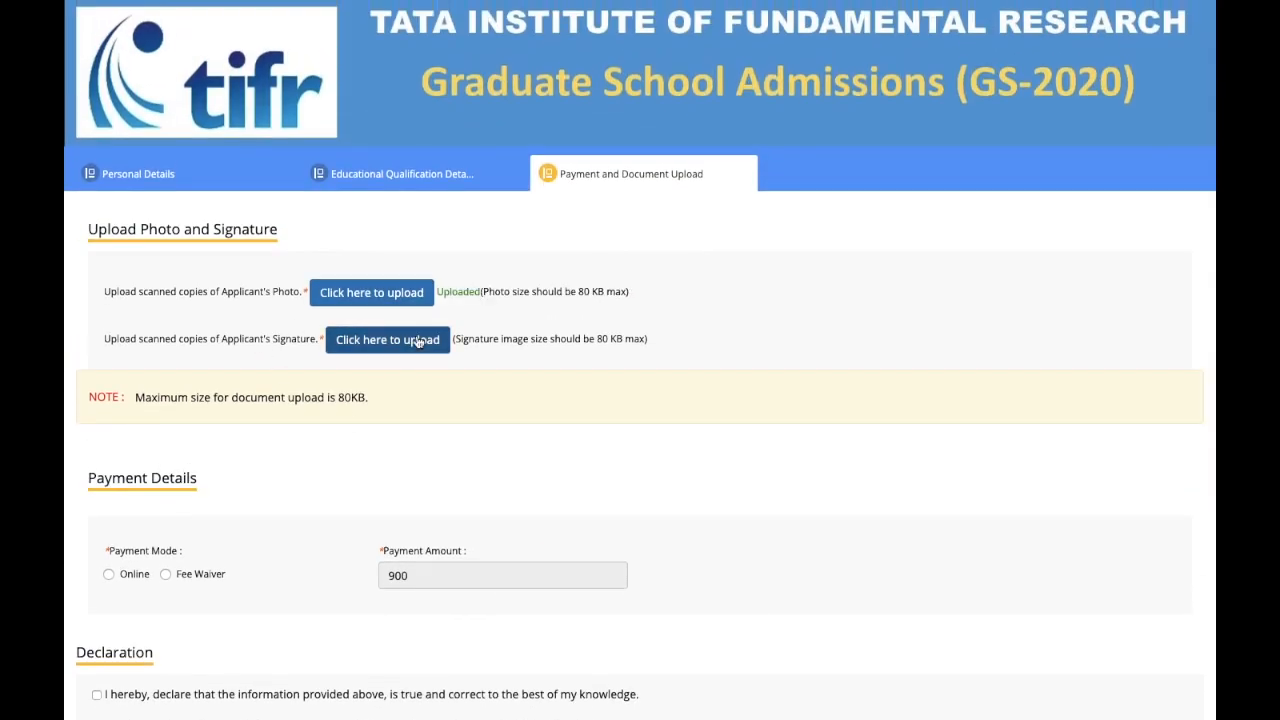
{"action": "left_click", "coordinate": [418, 341]}
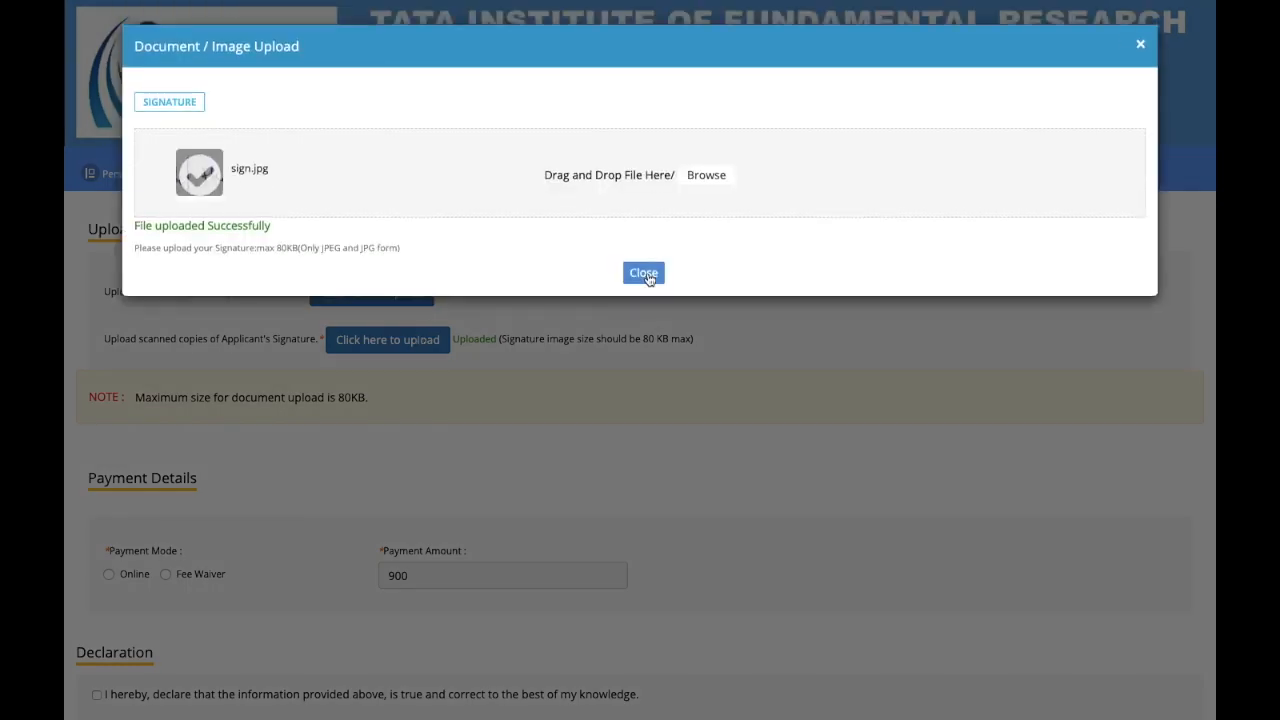
{"action": "left_click", "coordinate": [643, 271]}
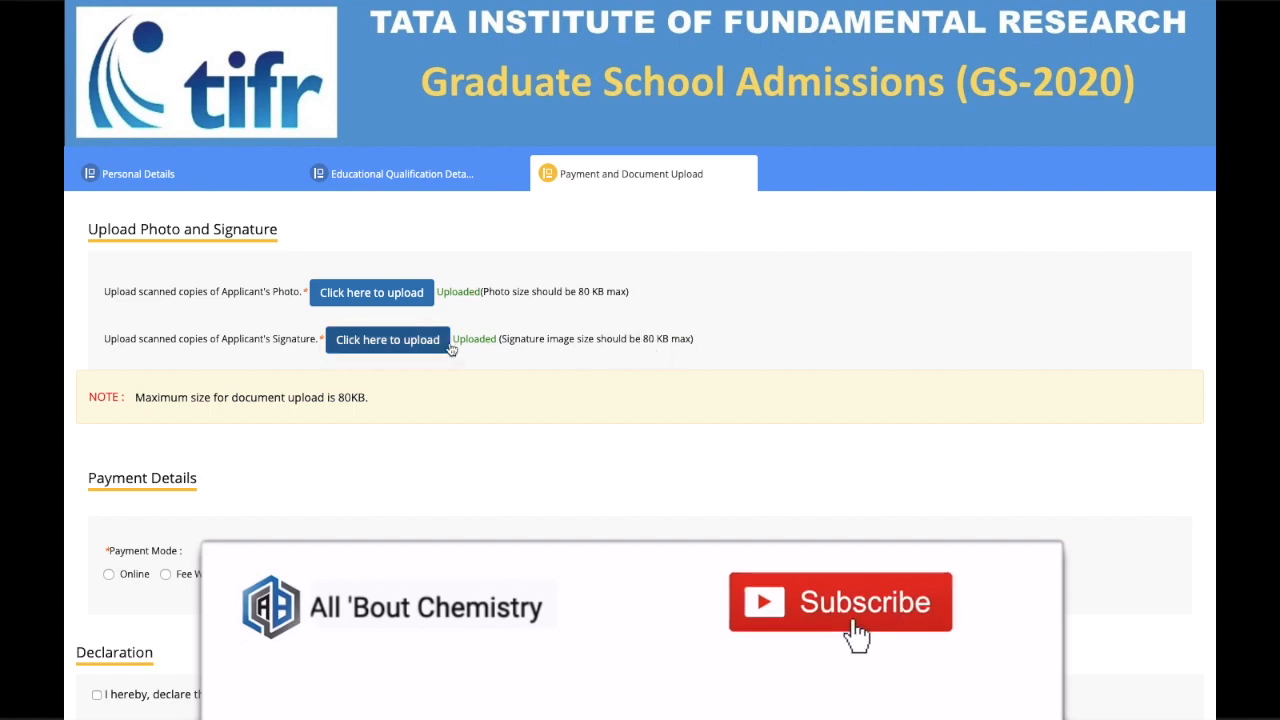
{"action": "scroll", "coordinate": [466, 392], "scroll_direction": "down", "scroll_amount": 3}
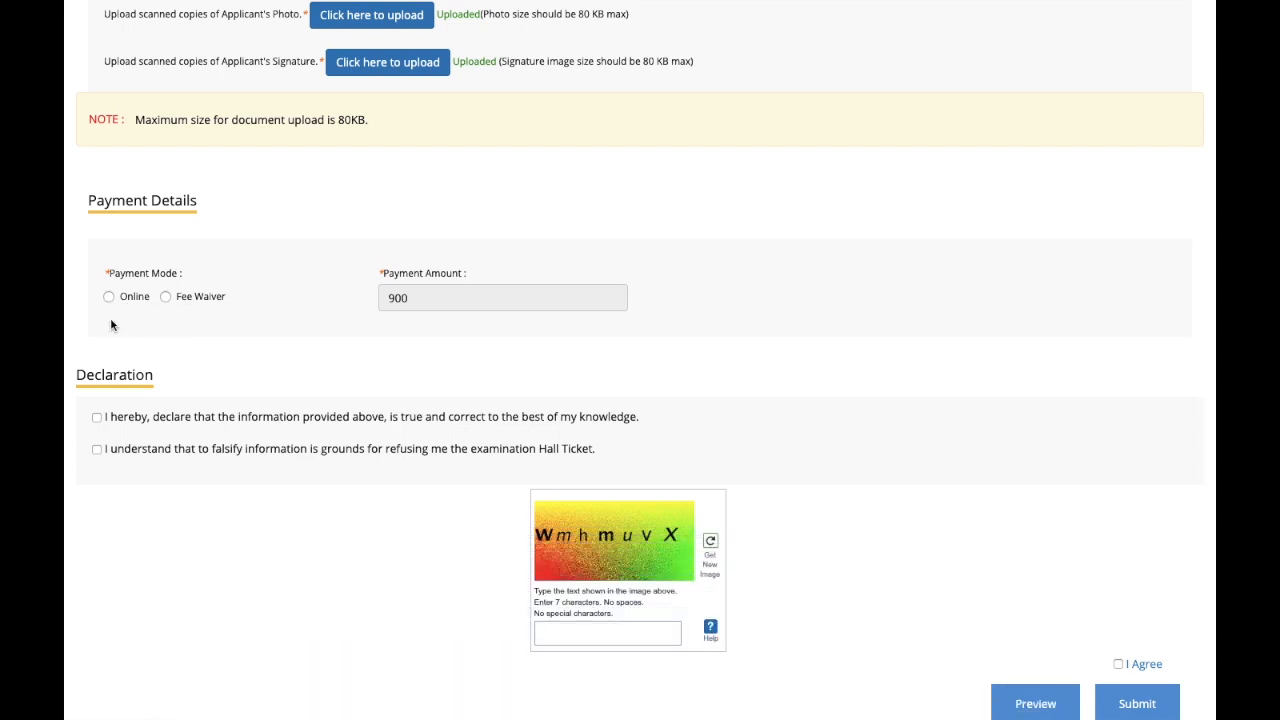
Step: Choose Online as the payment mode after checking Fee Waiver, and tick the first declaration
{"action": "left_click", "coordinate": [183, 303]}
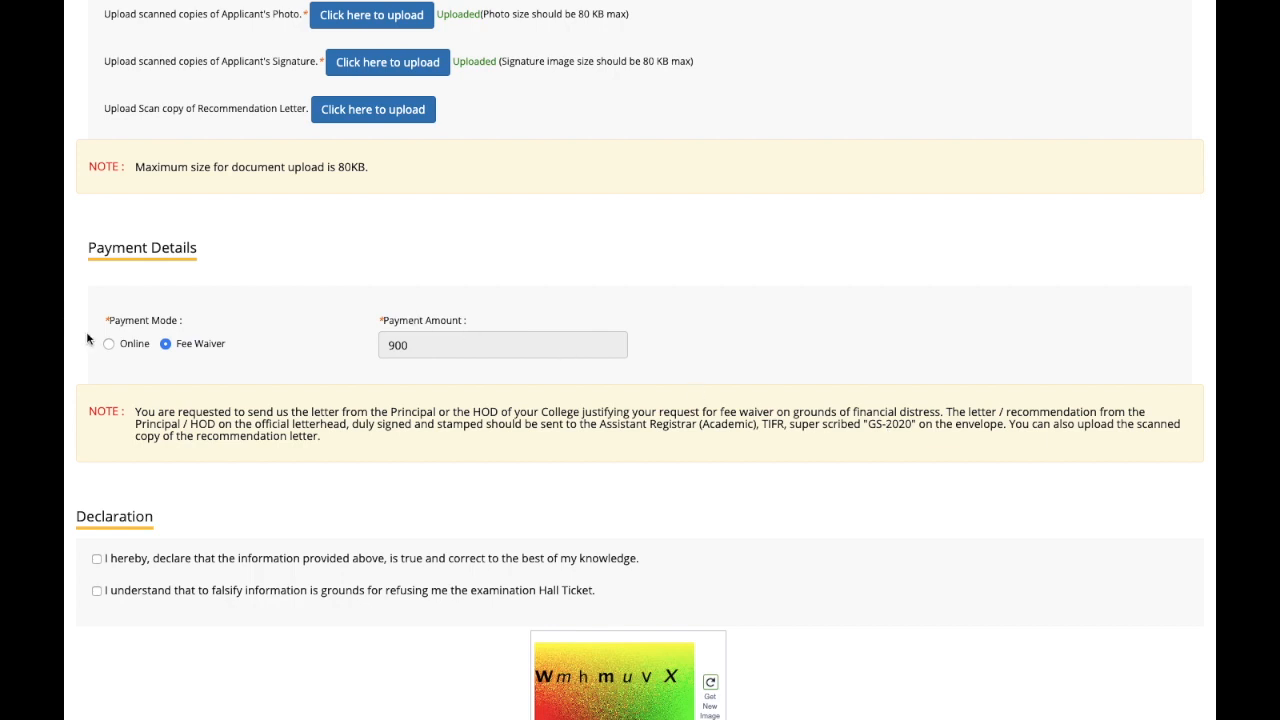
{"action": "left_click", "coordinate": [110, 343]}
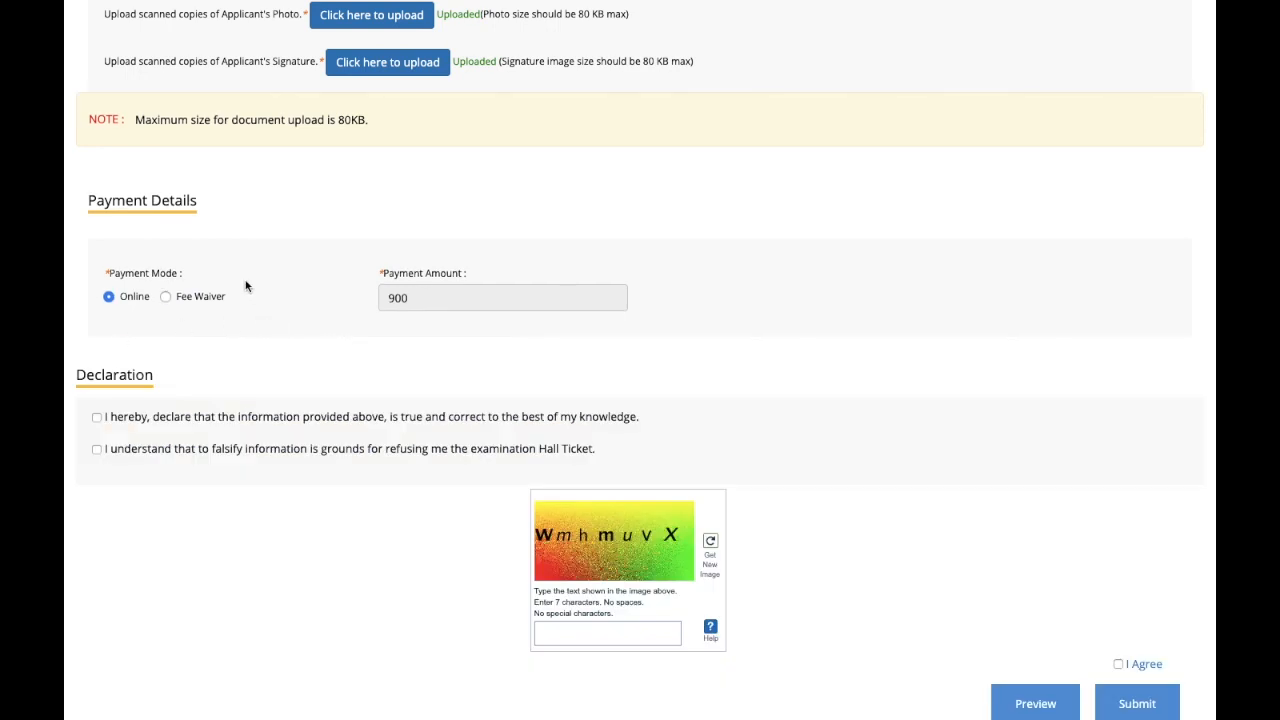
{"action": "left_click", "coordinate": [180, 291]}
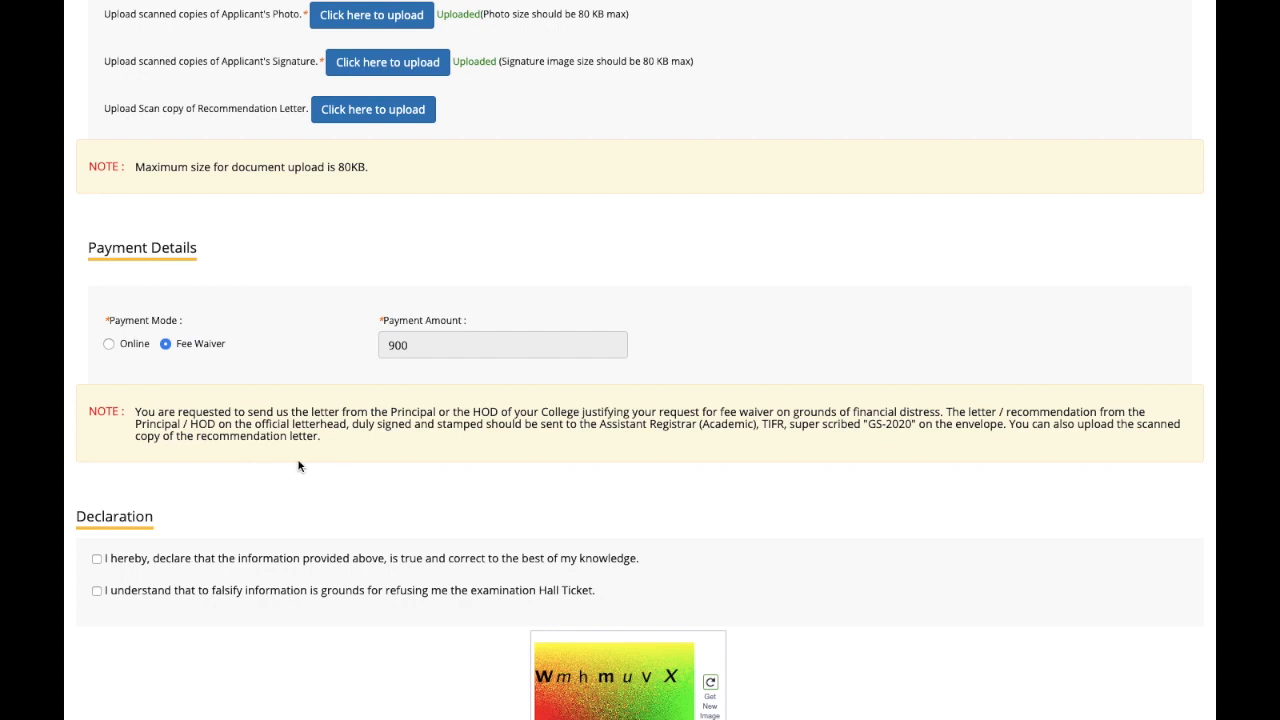
{"action": "left_click", "coordinate": [120, 347]}
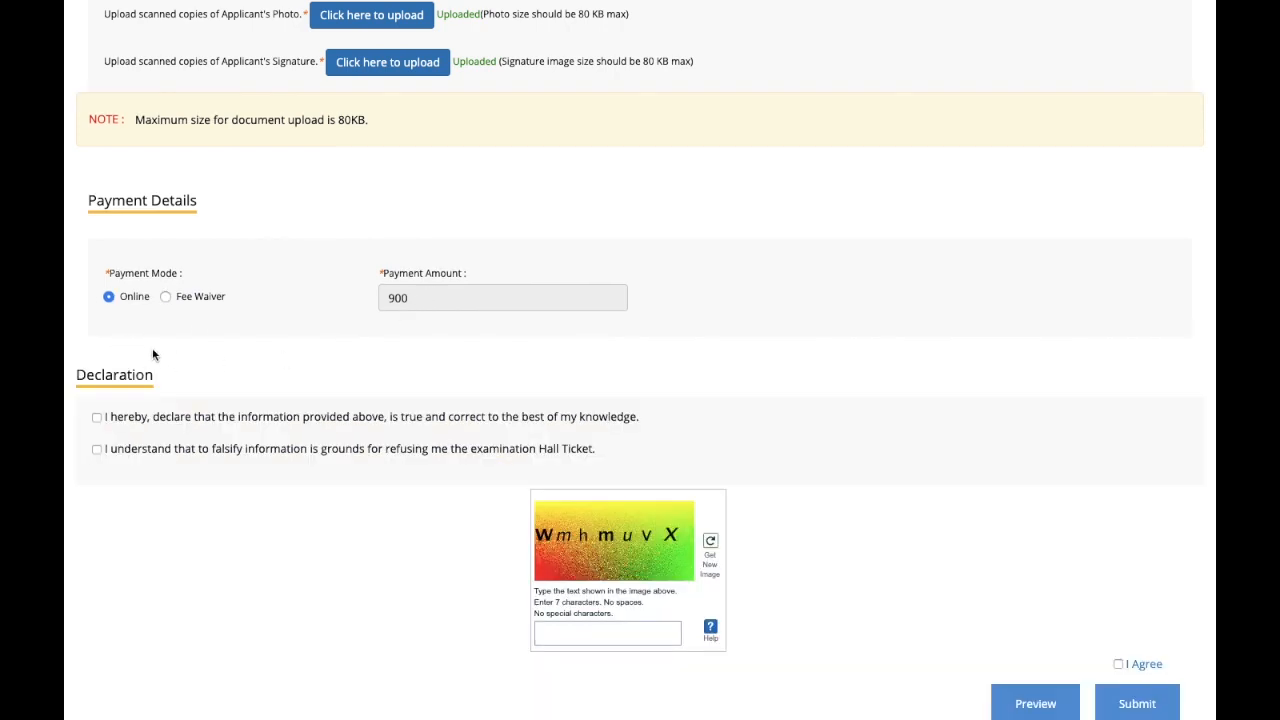
{"action": "left_click", "coordinate": [96, 418]}
Step: Tick the second declaration, enter captcha 'WmhmuVX', agree to terms, then cancel the submission warning
{"action": "left_click", "coordinate": [97, 452]}
{"action": "left_click", "coordinate": [580, 633]}
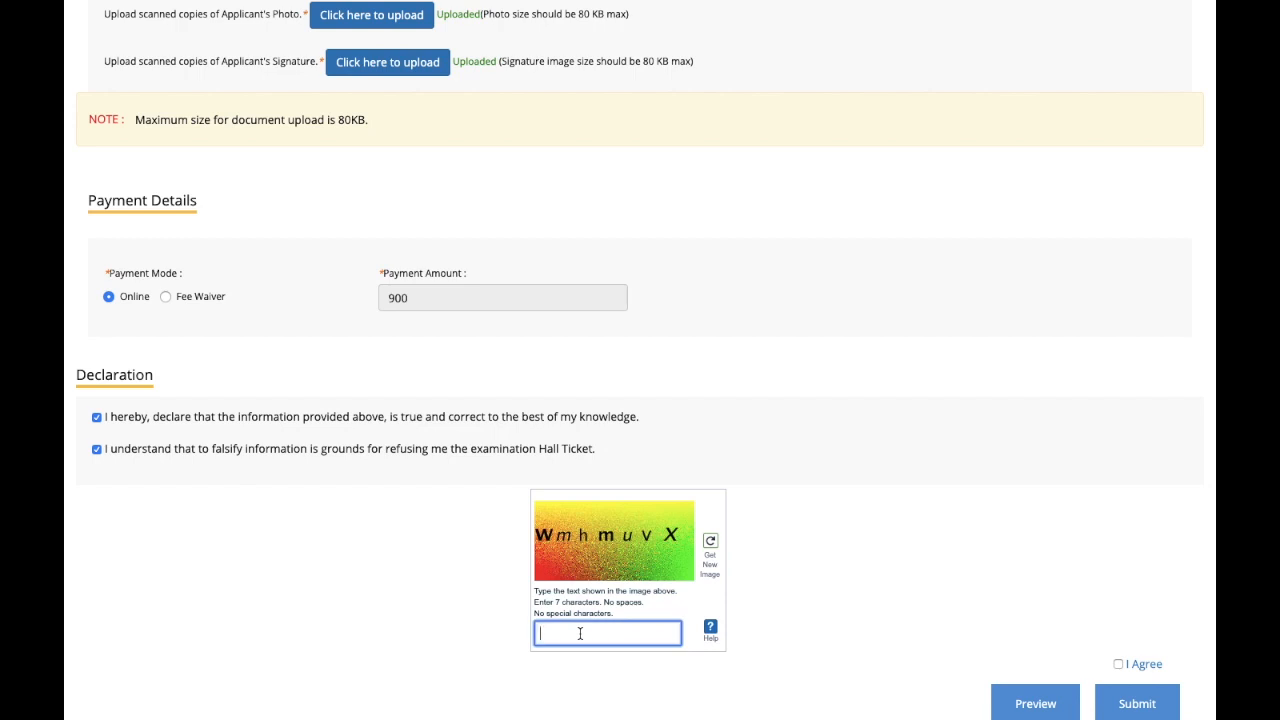
{"action": "type", "text": "WmhmuVX"}
{"action": "left_click", "coordinate": [1120, 663]}
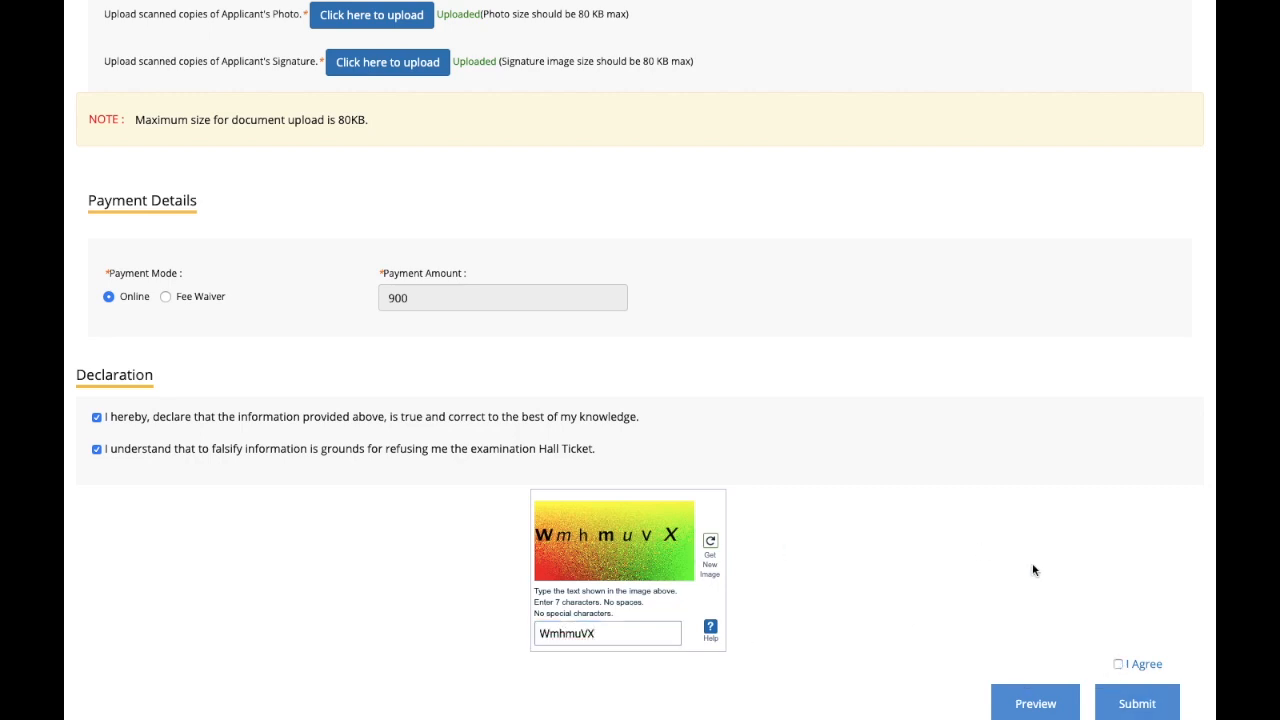
{"action": "left_click", "coordinate": [1119, 665]}
{"action": "left_click", "coordinate": [1117, 706]}
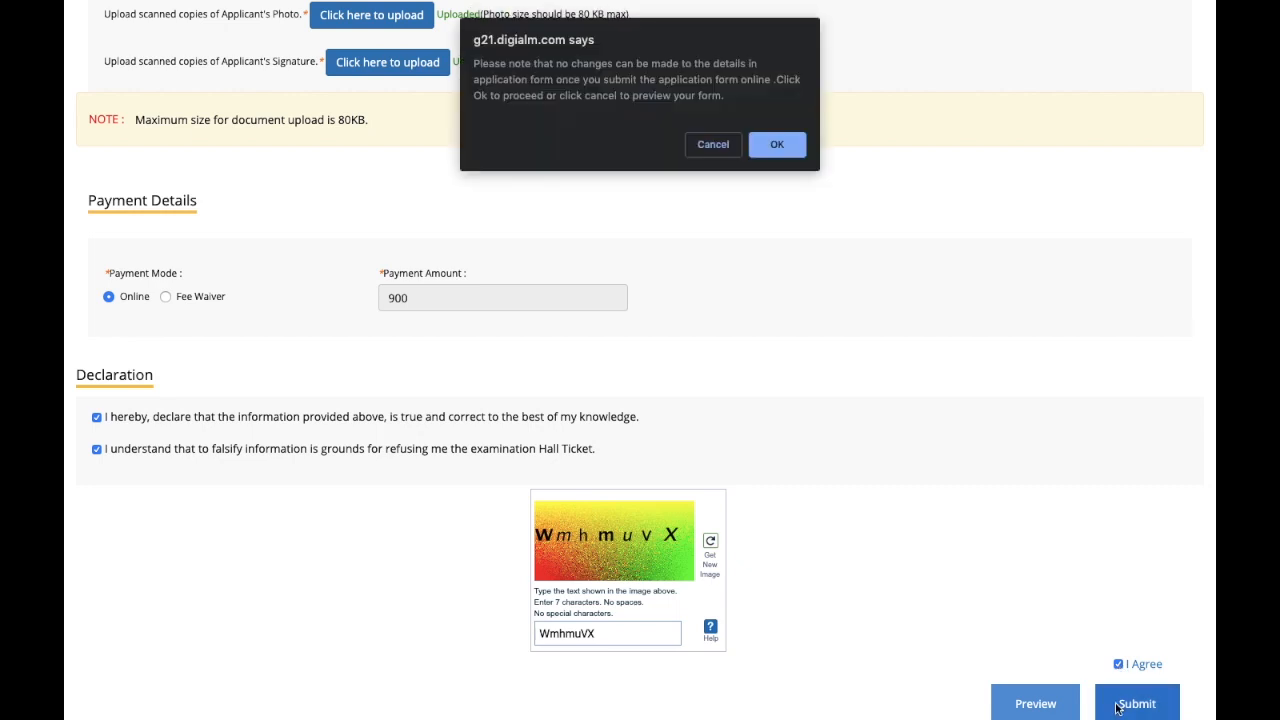
{"action": "left_click", "coordinate": [720, 146]}
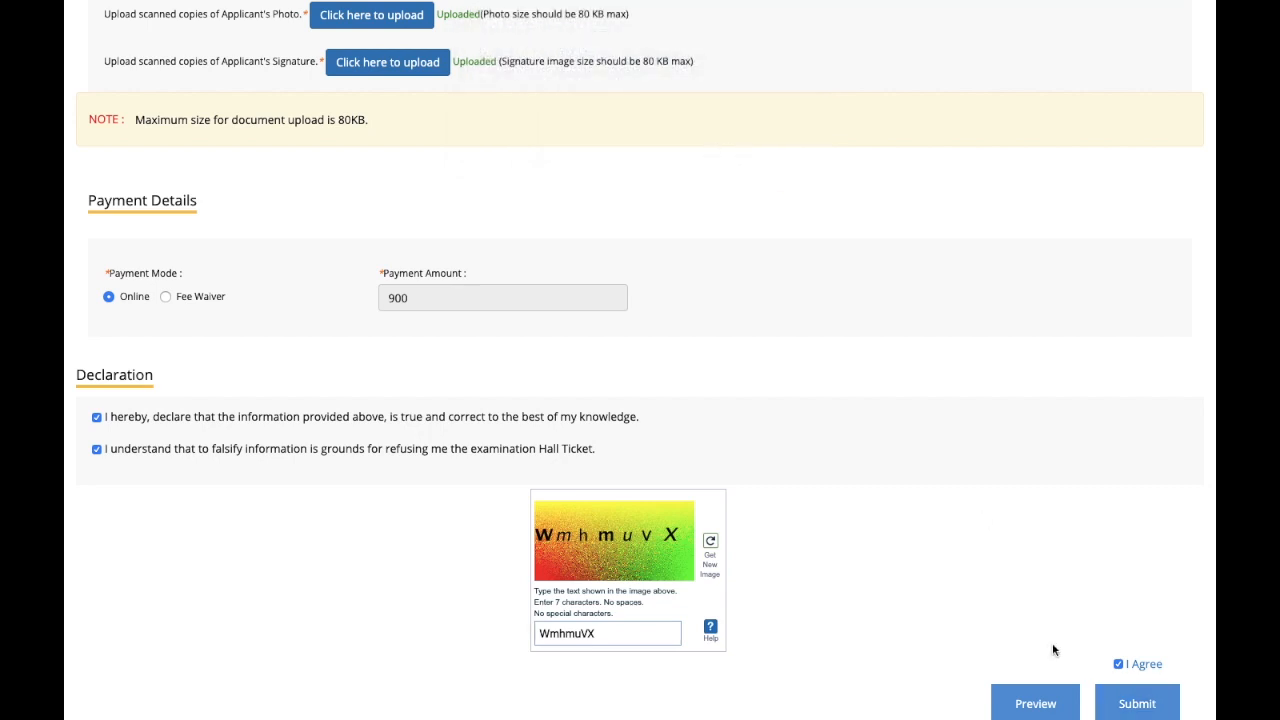
Step: Preview the full application, then re-tick both declaration checkboxes
{"action": "left_click", "coordinate": [1030, 703]}
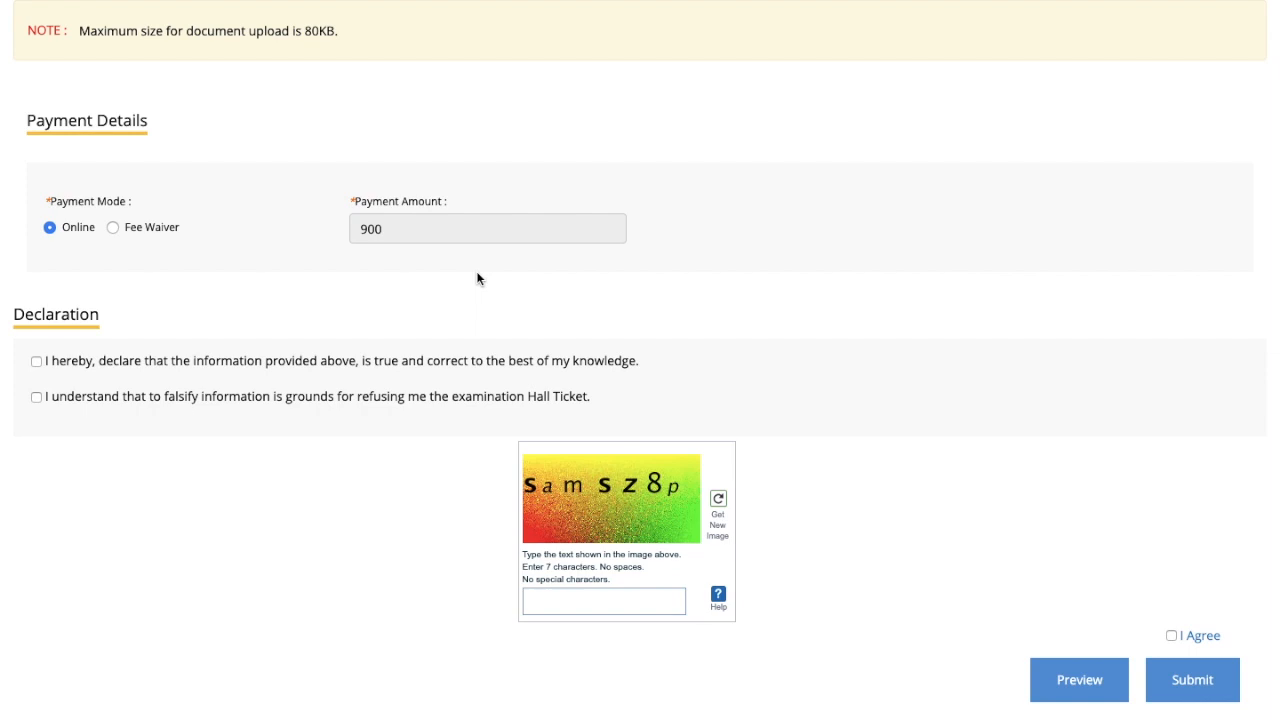
{"action": "left_click", "coordinate": [36, 361]}
{"action": "left_click", "coordinate": [36, 397]}
Step: Agree to the terms and enter the new captcha 'SamSZ8p'
{"action": "left_click", "coordinate": [1171, 636]}
{"action": "left_click", "coordinate": [560, 600]}
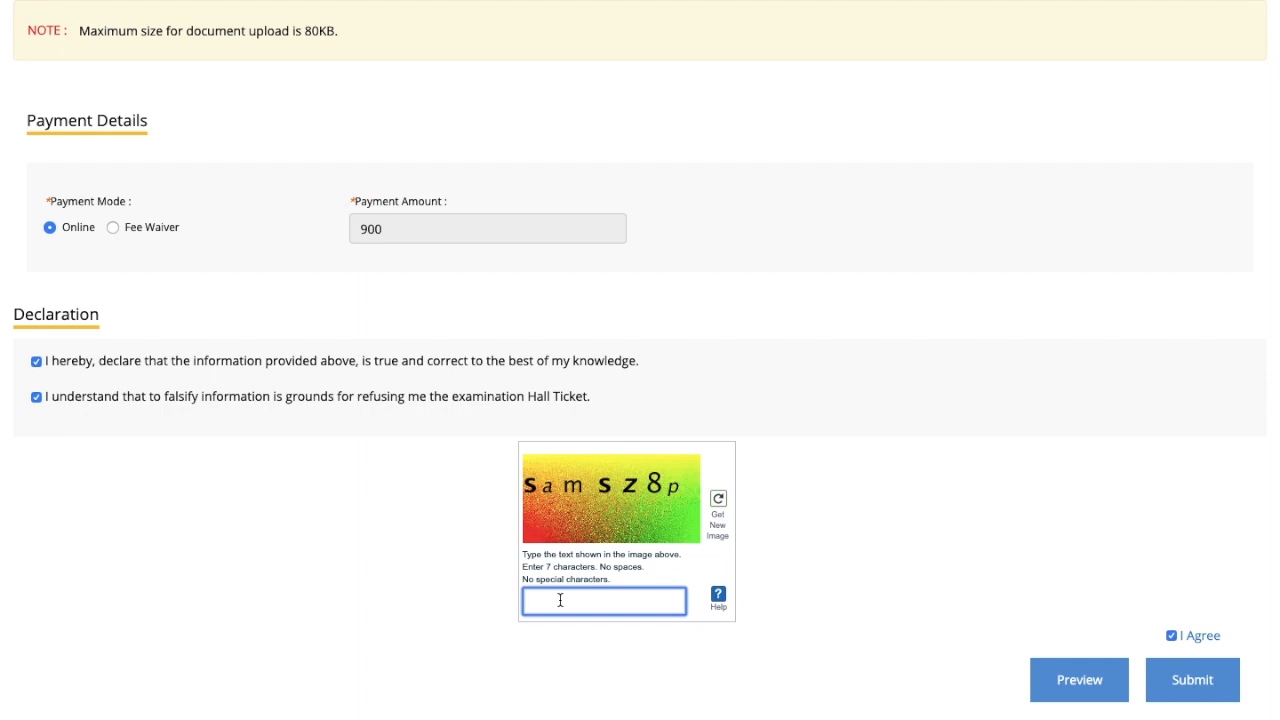
{"action": "type", "text": "SamSZ8p"}
Step: Submit the application and confirm the final submission to reach the INR 900.00 payment gateway
{"action": "left_click", "coordinate": [1190, 687]}
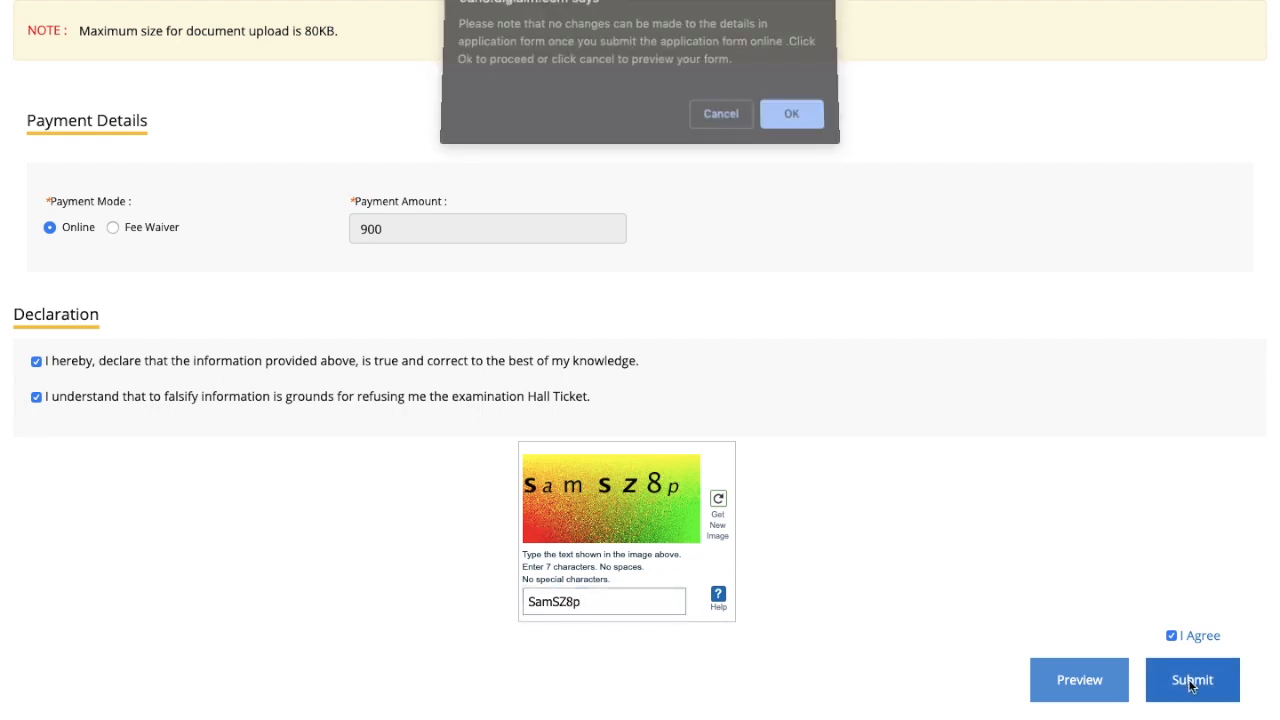
{"action": "left_click", "coordinate": [791, 124]}
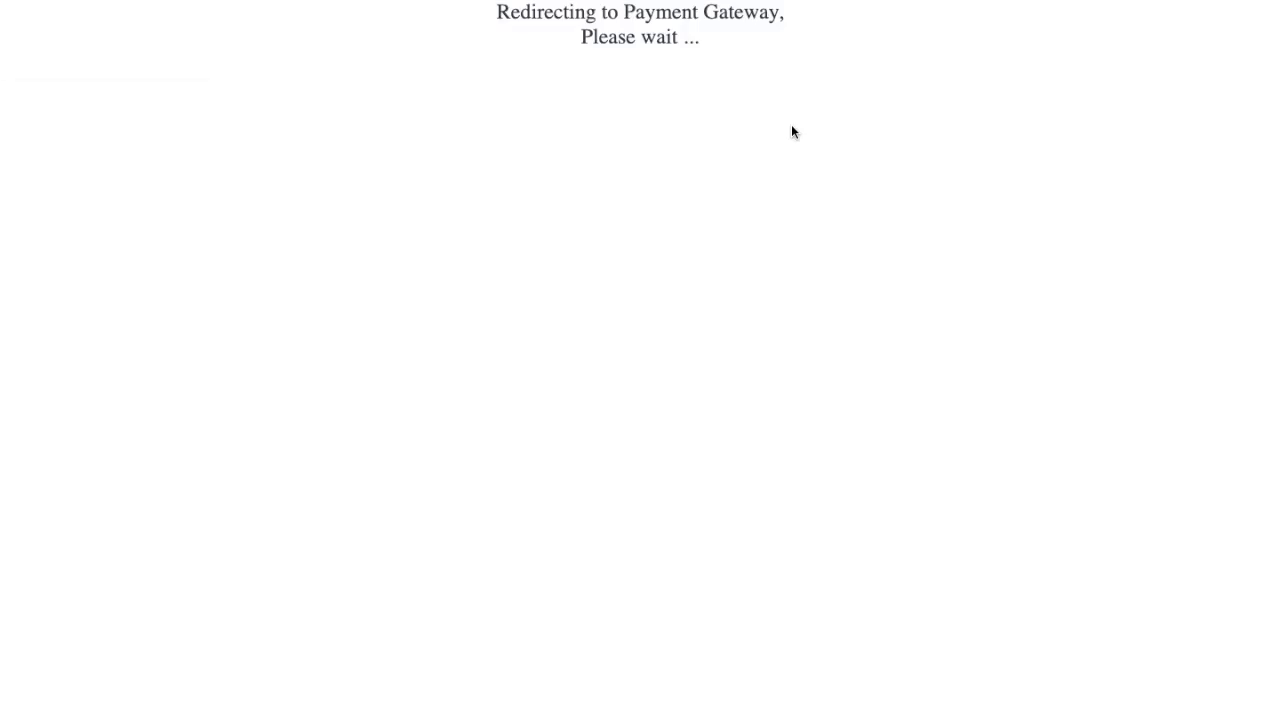